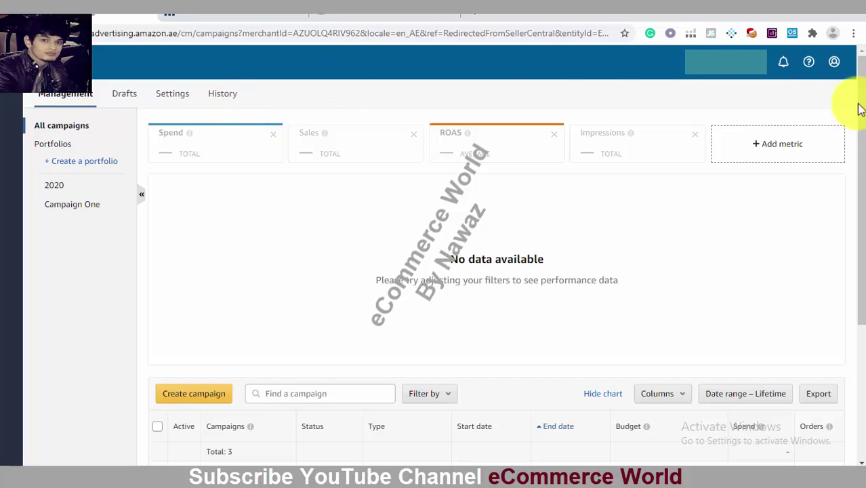
- Review the existing campaigns in the campaign list and start creating a new campaign
left_click_drag(861, 107, 862, 251)
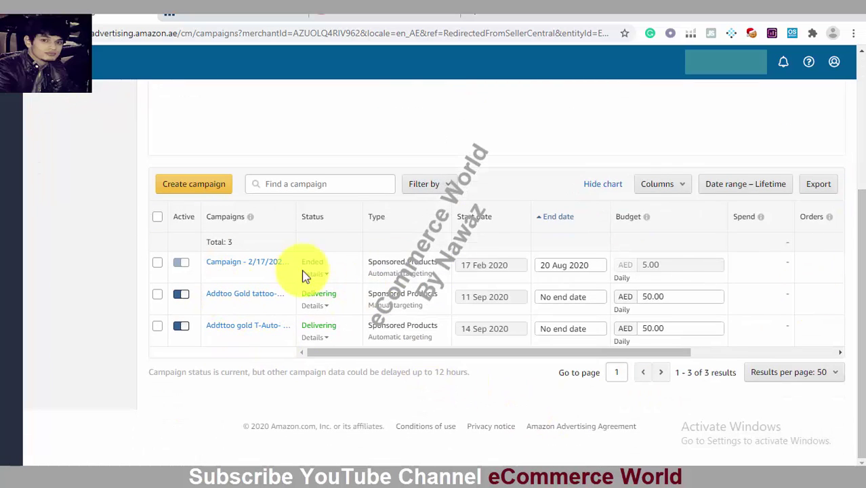
left_click_drag(855, 299, 859, 157)
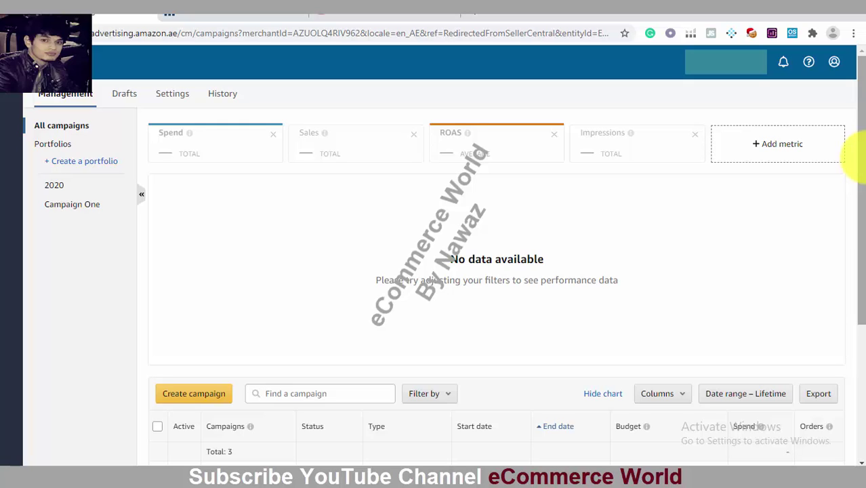
left_click(200, 397)
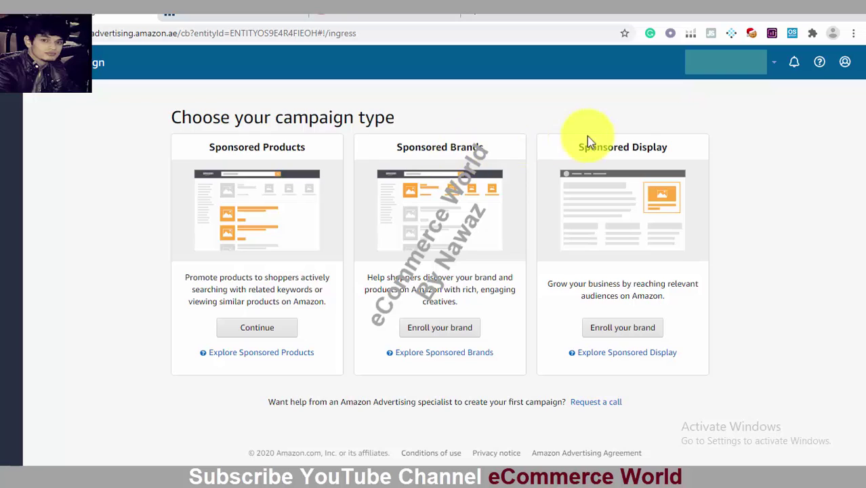
- Switch to a blank browser tab and open amazon.com
left_click(475, 17)
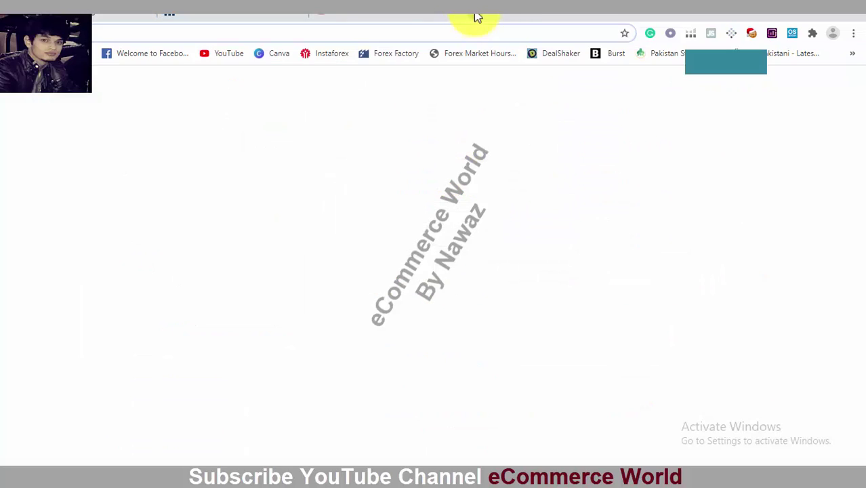
left_click(445, 31)
type("amazon.ae")
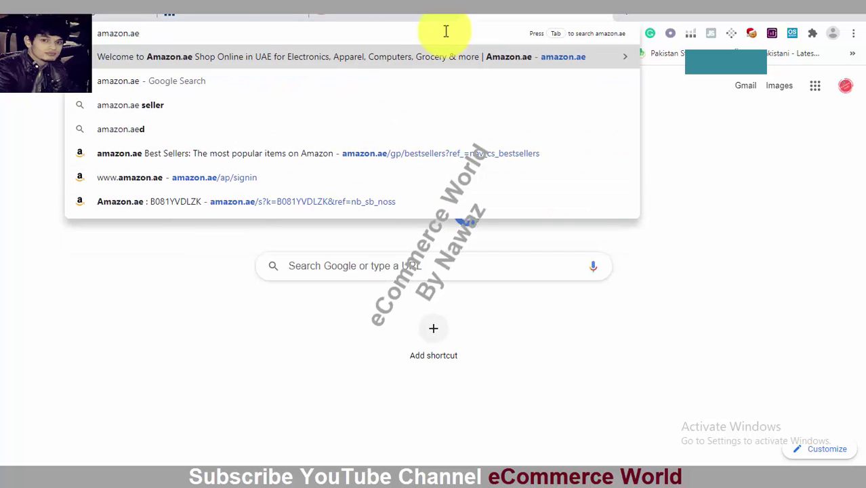
key("BackSpace")
key("BackSpace")
type("com")
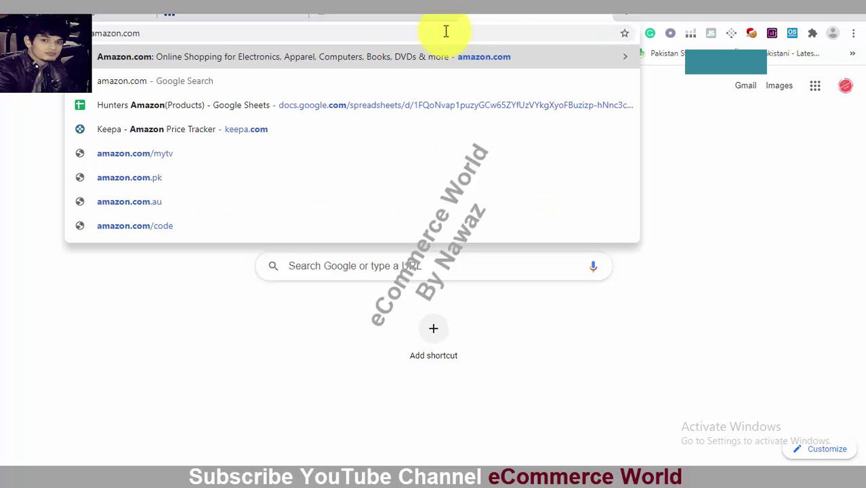
key("Return")
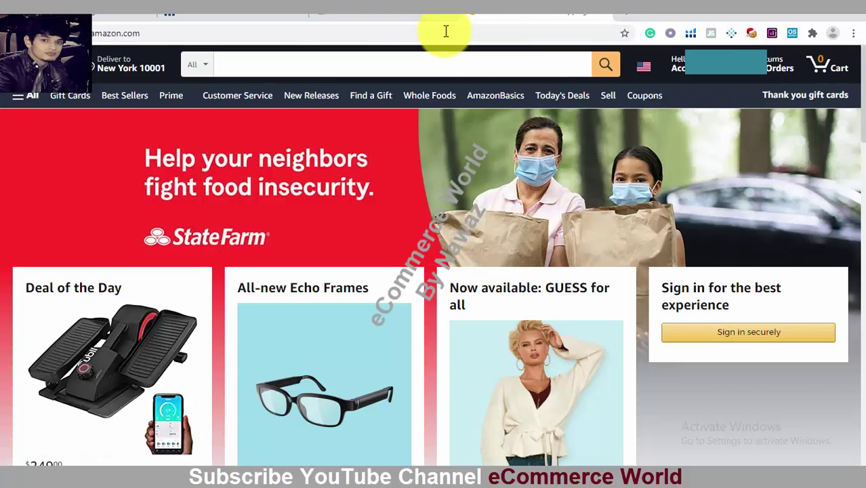
- Search Amazon for "over sink rack"
left_click(356, 65)
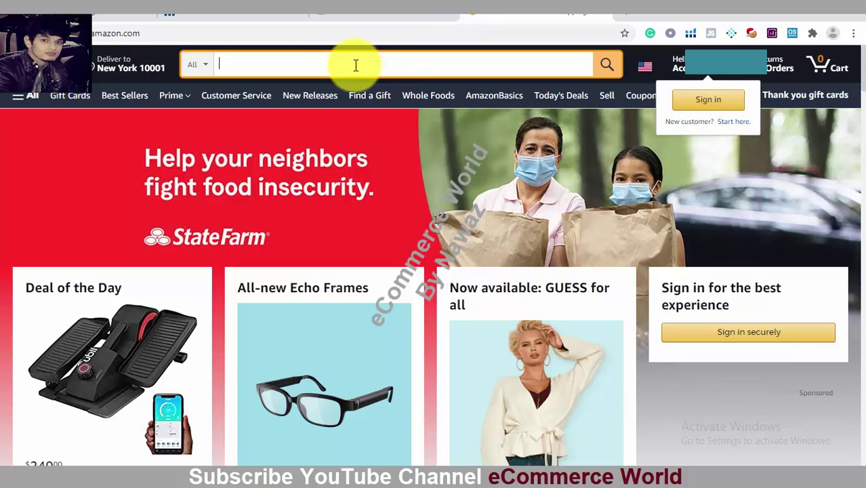
type("over")
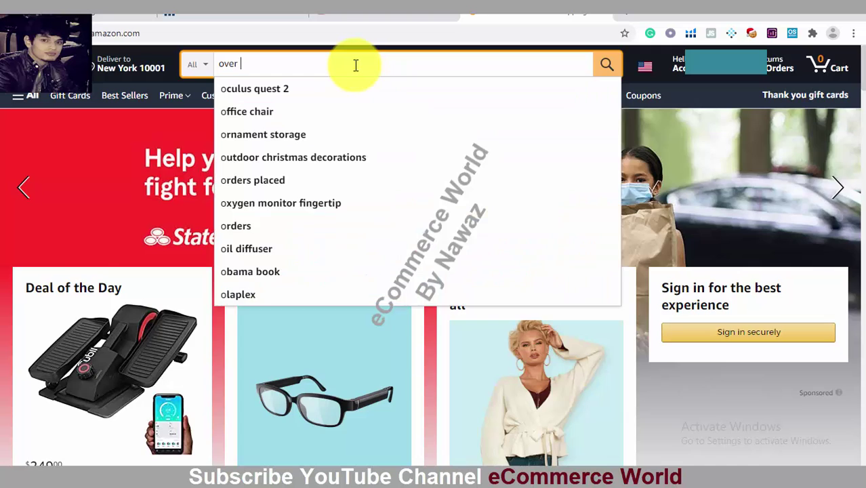
type(" sink r")
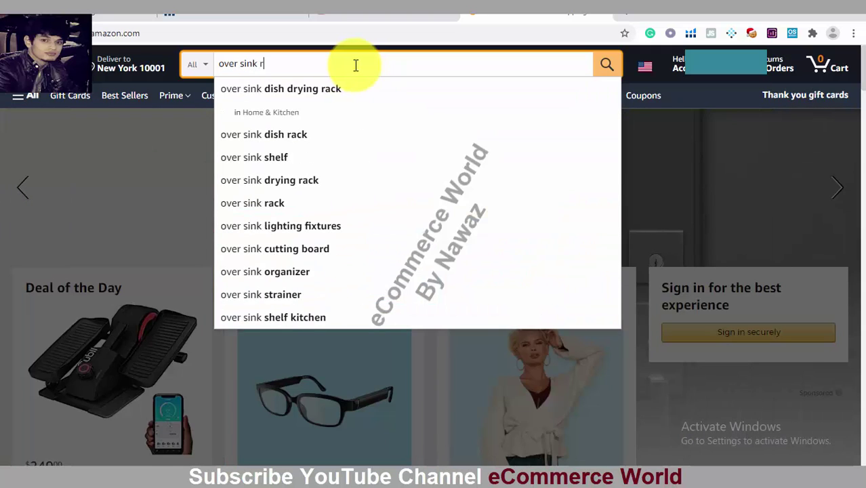
type("ack")
key("Return")
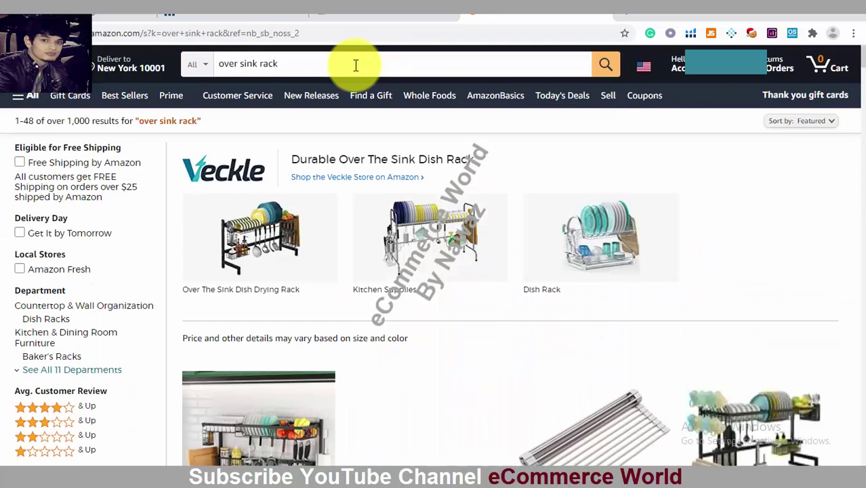
- Examine the brand banner and sponsored product listings in the results, including the ad explanation for the LIFEFAIR dish drying rack
scroll(356, 65, "down", 5)
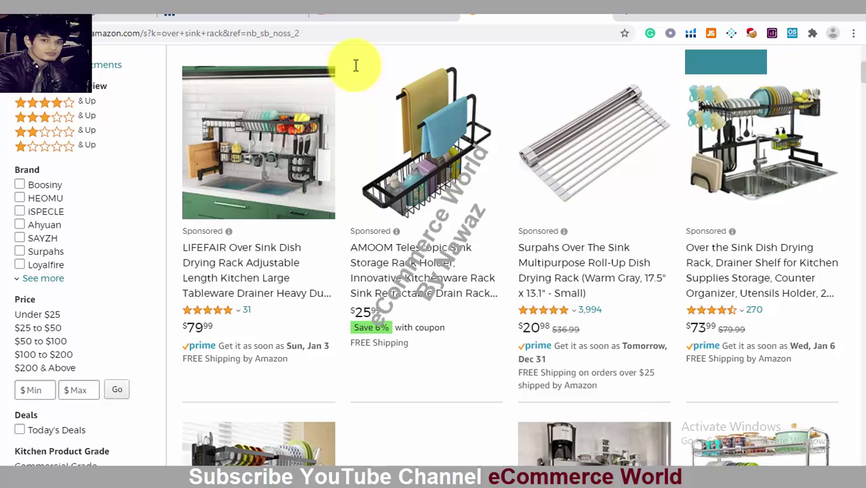
scroll(356, 66, "up", 3)
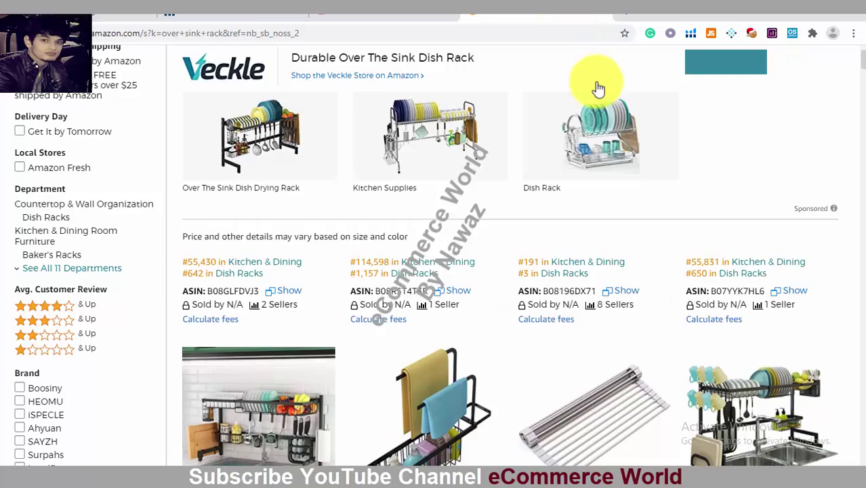
scroll(597, 88, "down", 1)
scroll(598, 88, "down", 3)
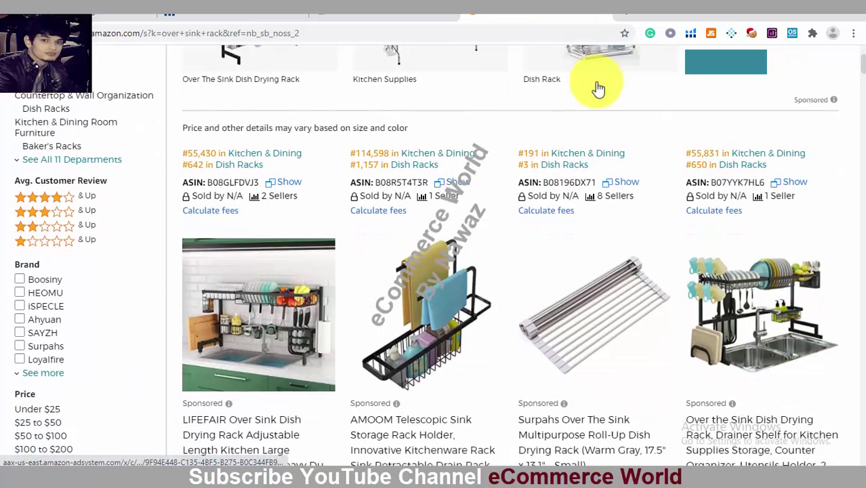
scroll(598, 88, "down", 1)
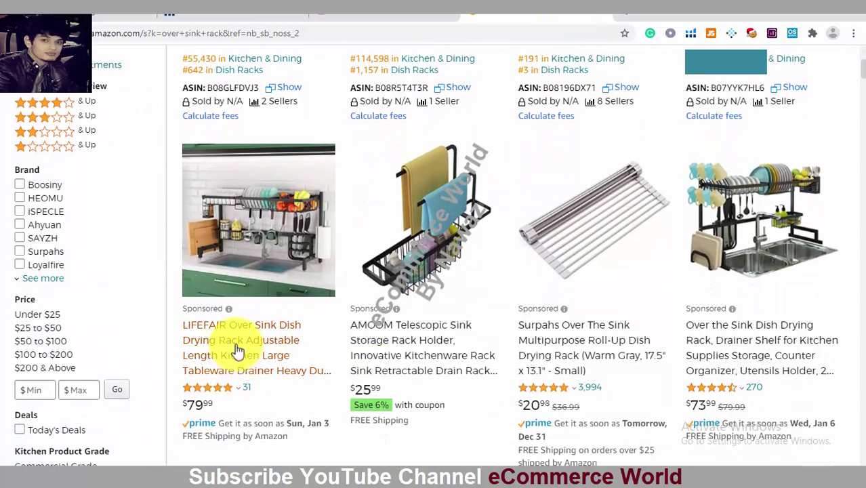
left_click(208, 310)
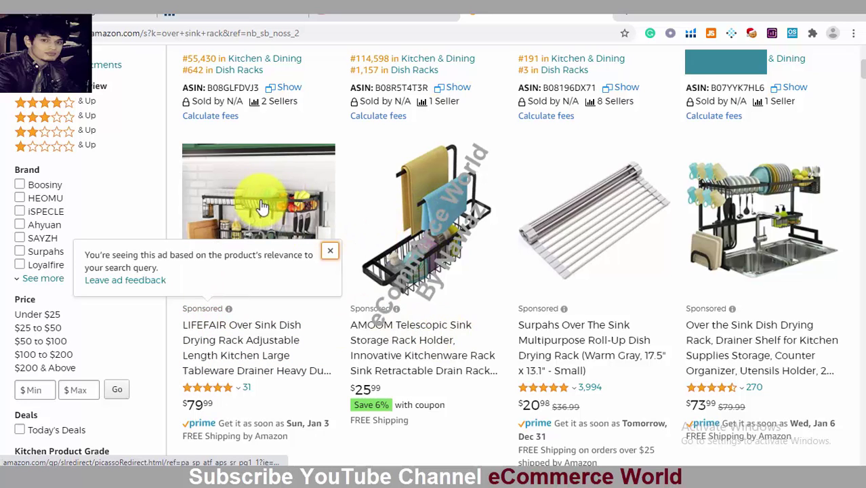
left_click(330, 250)
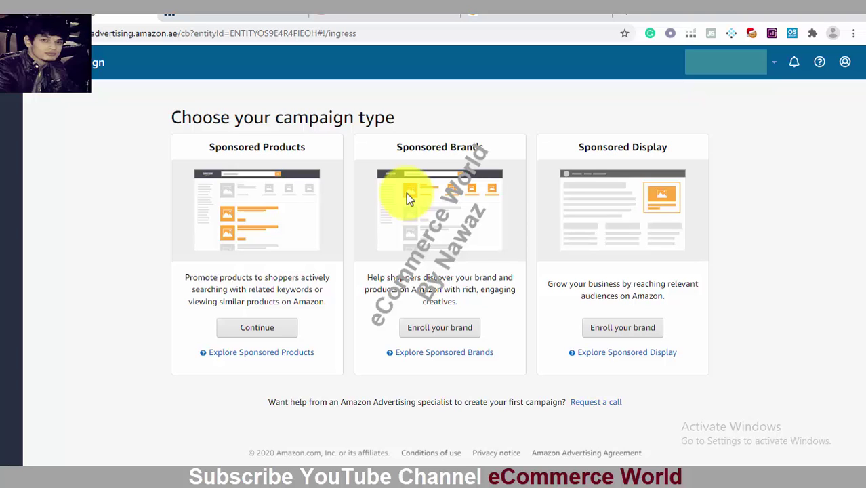
- Compare the sponsored placements in the Amazon search results with the campaign types offered in the advertising console
left_click(507, 12)
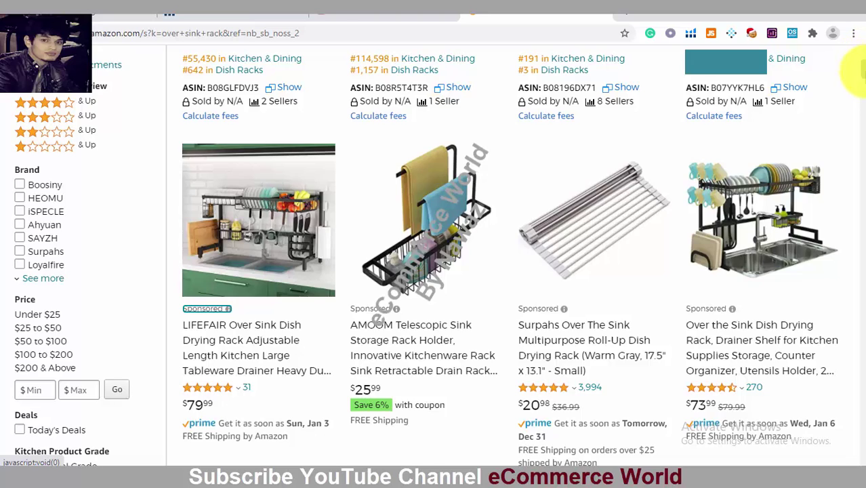
scroll(855, 64, "up", 5)
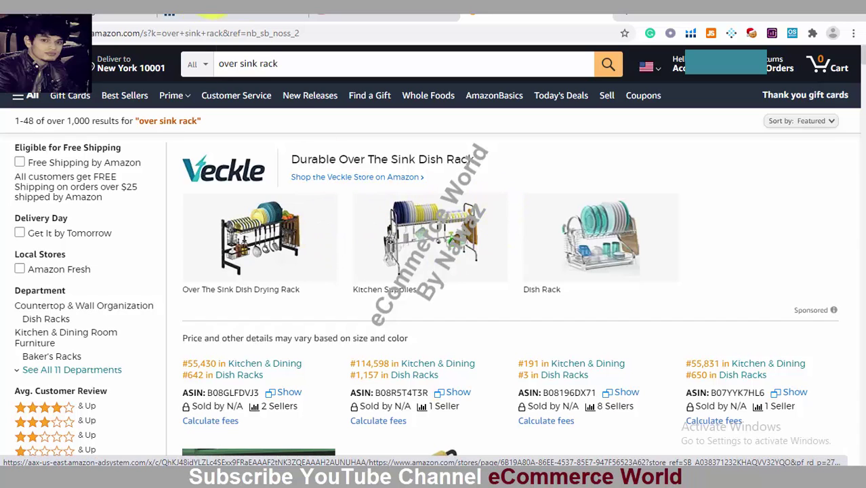
key("ctrl+Tab")
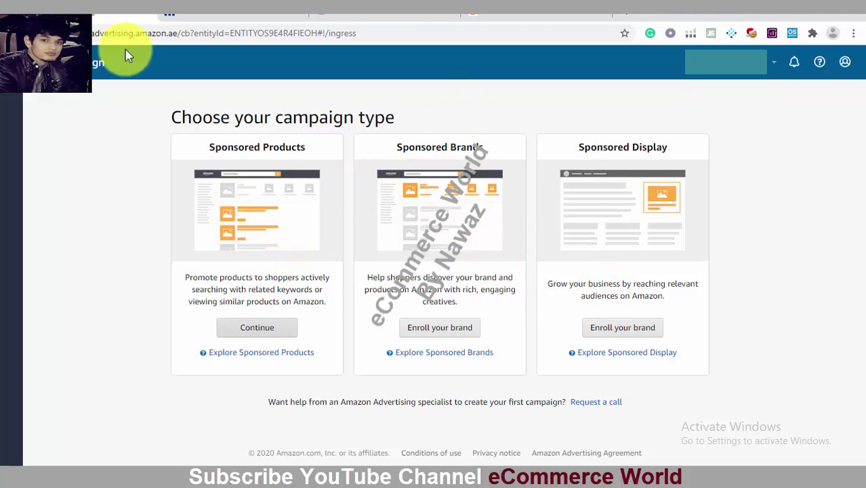
left_click(500, 16)
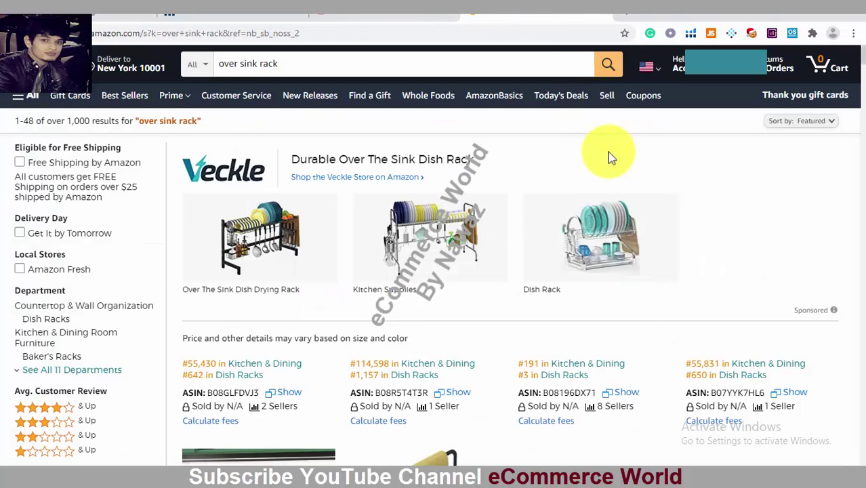
scroll(608, 152, "down", 5)
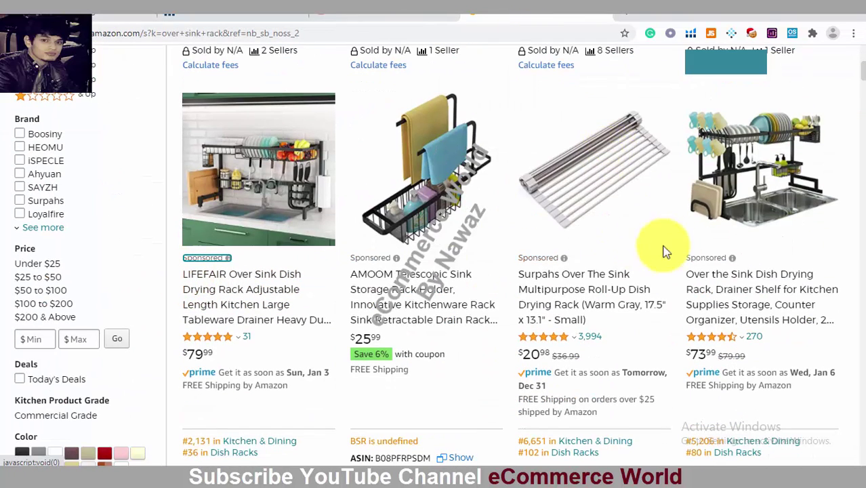
left_click(379, 10)
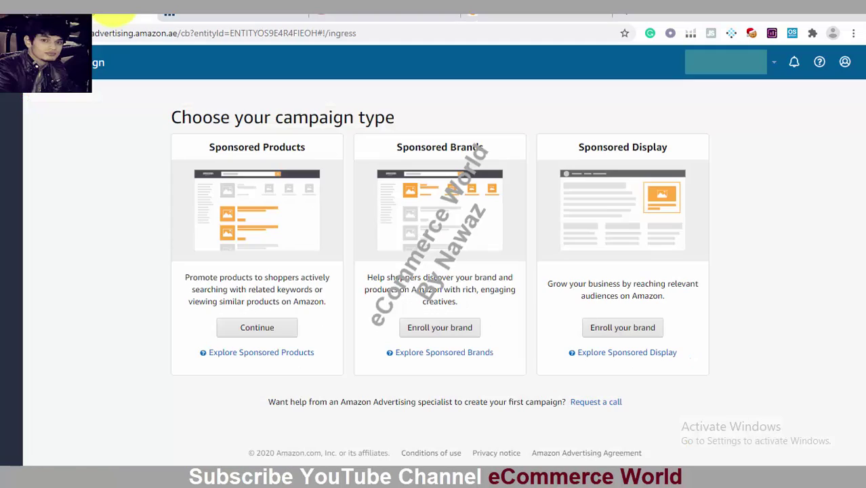
- Choose Sponsored Products as the campaign type and name the campaign "OSR Auto"
left_click(254, 335)
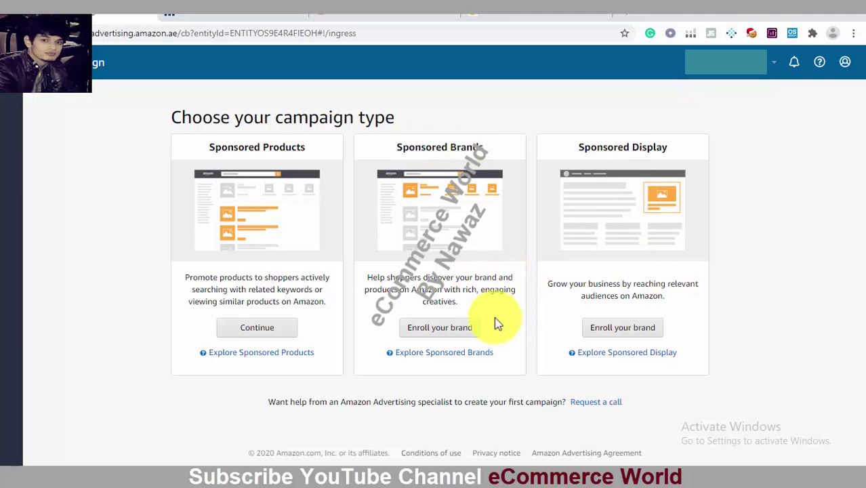
left_click(257, 333)
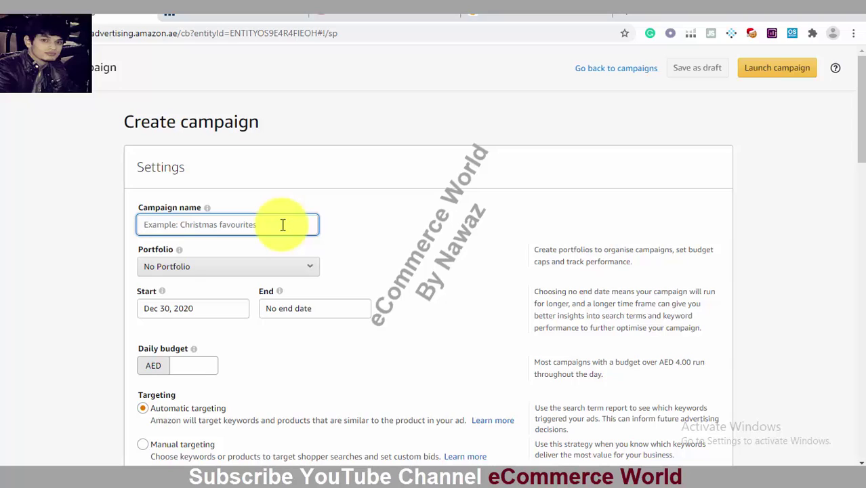
type("O")
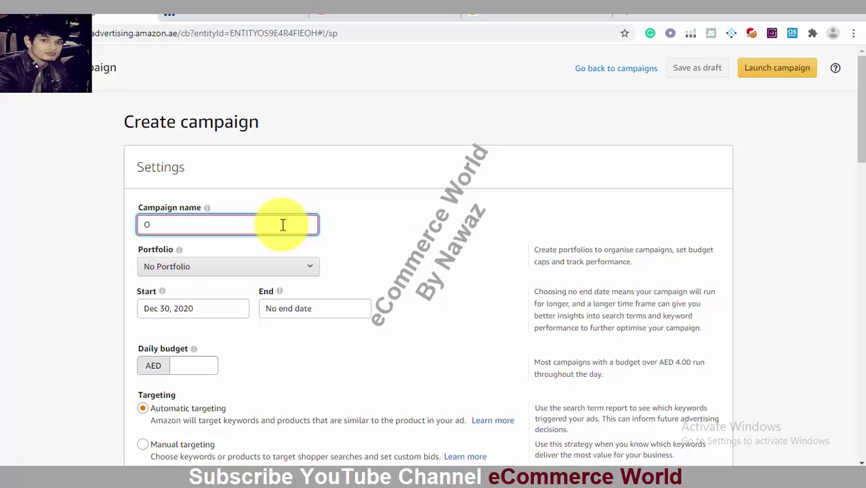
type("SR")
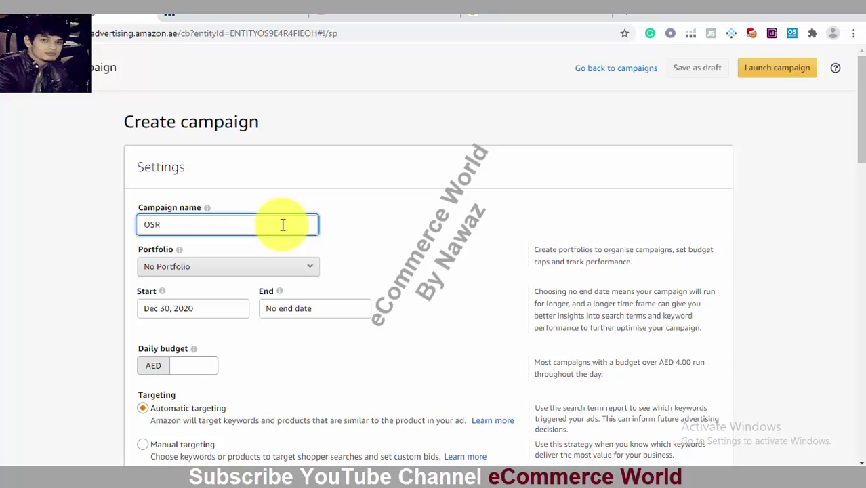
type(" Auto")
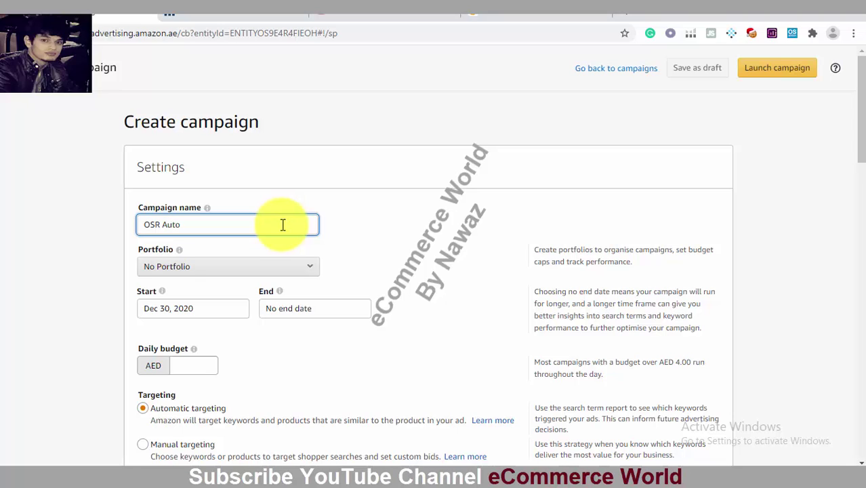
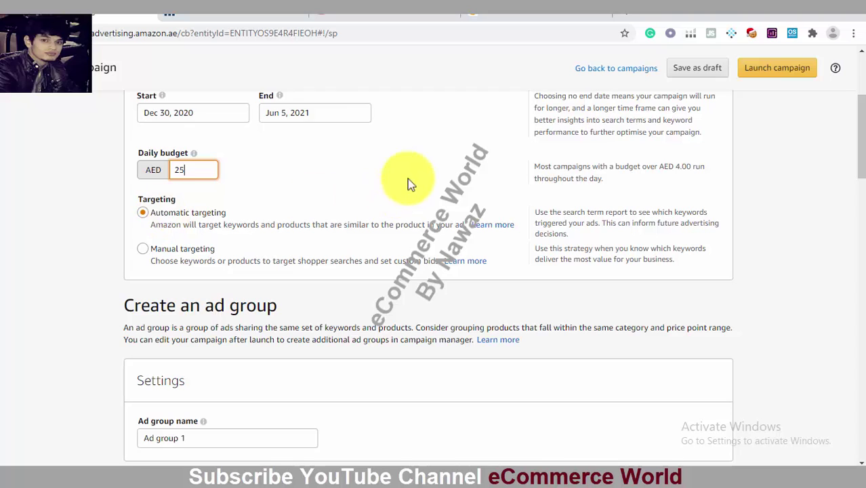
- Rename the ad group as "OSR auto group"
left_click_drag(859, 139, 859, 166)
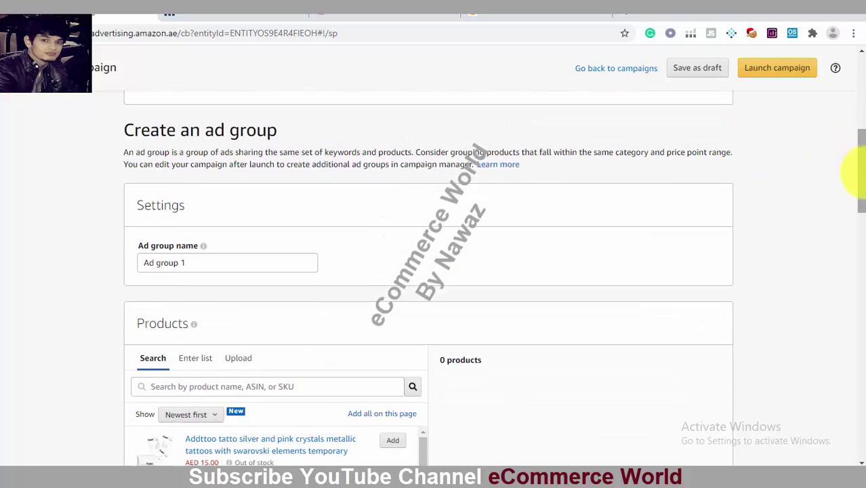
left_click(213, 262)
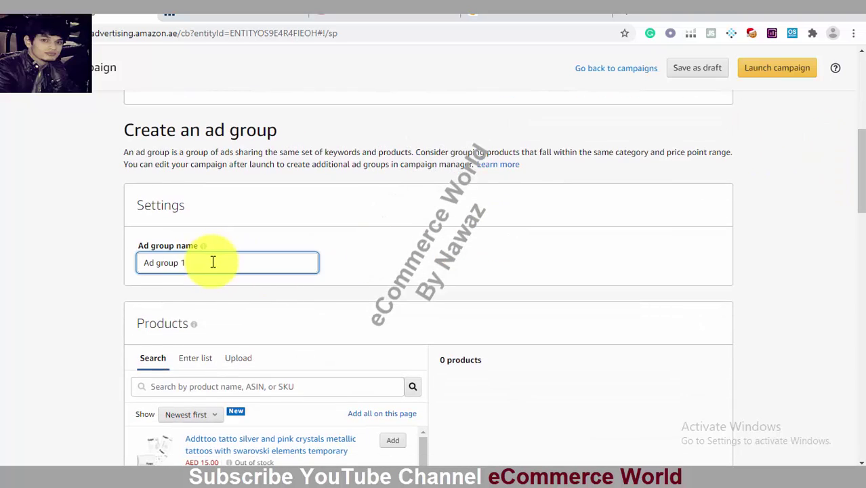
mouse_move(203, 251)
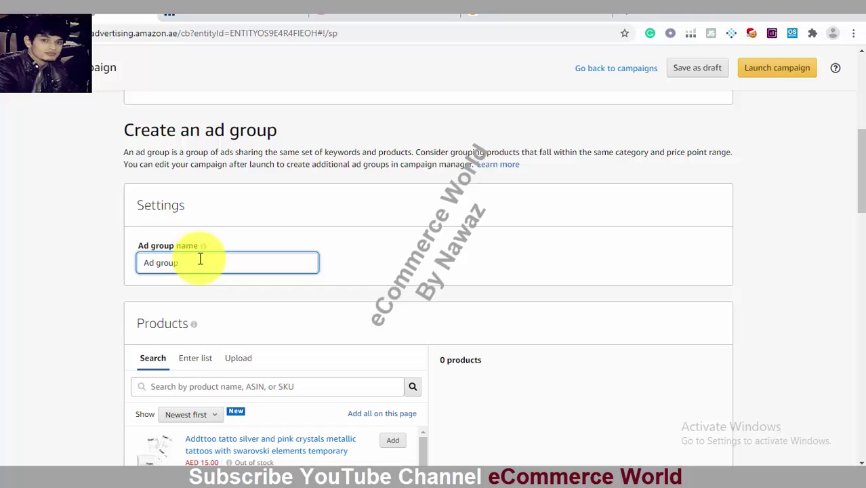
key("BackSpace")
key("BackSpace")
key("BackSpace")
key("BackSpace")
key("BackSpace")
key("BackSpace")
key("BackSpace")
key("BackSpace")
left_click(155, 262)
key("BackSpace")
key("BackSpace")
key("BackSpace")
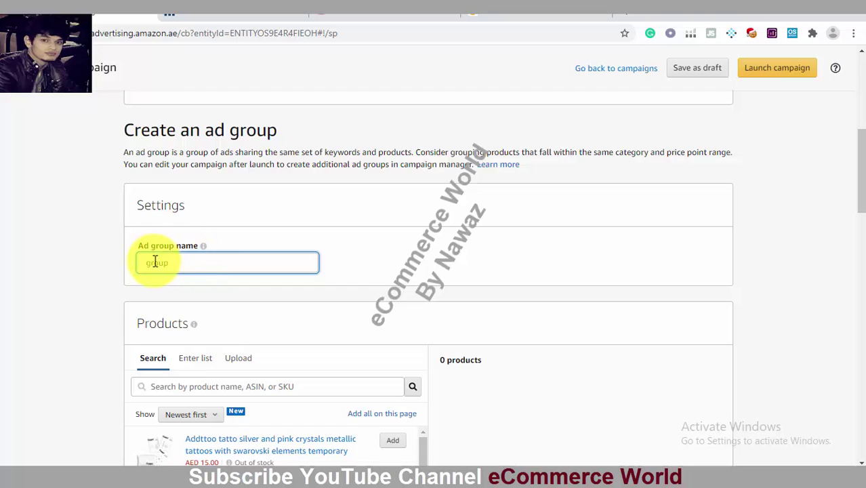
type("O")
type("S")
type("1 ")
type("auto")
- Add the Addttoo metallic tattoos-24k gold product with SKU DESIGNS18 to the ad group's products
left_click_drag(858, 171, 863, 209)
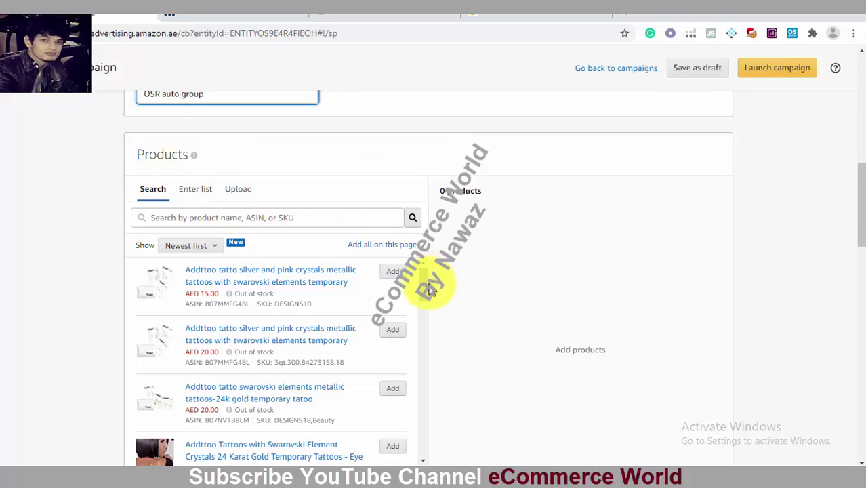
mouse_move(427, 288)
left_mouse_down()
mouse_move(425, 382)
mouse_move(424, 300)
left_mouse_up()
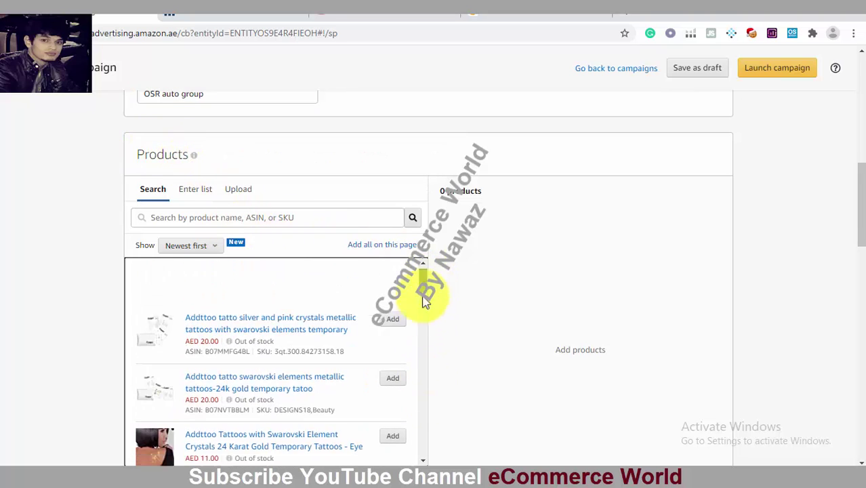
left_click(265, 215)
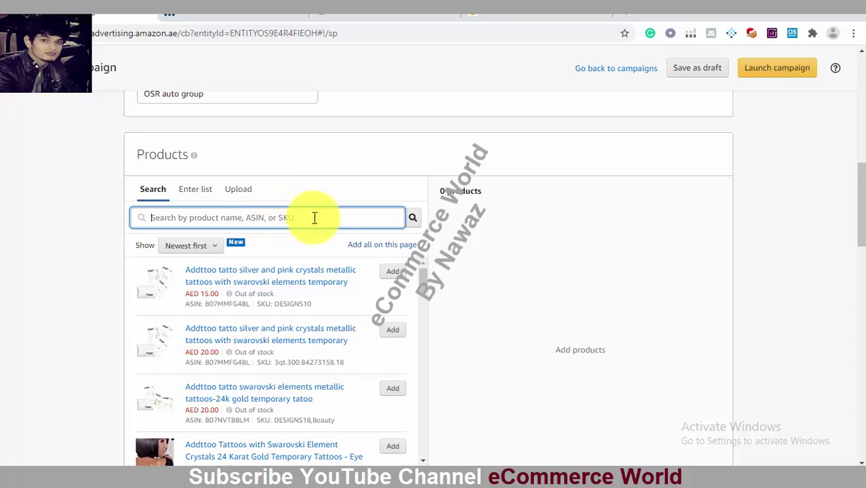
left_click(421, 281)
mouse_move(422, 281)
left_mouse_down()
mouse_move(421, 344)
mouse_move(421, 279)
left_mouse_up()
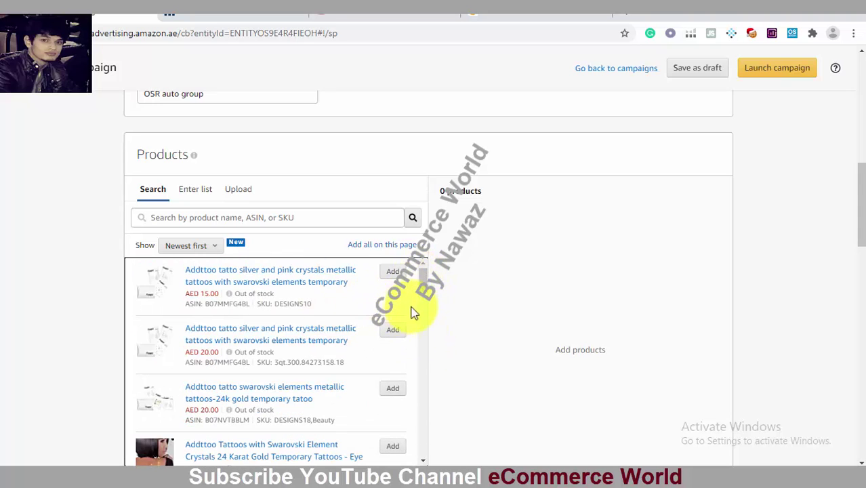
scroll(407, 290, "down", 1)
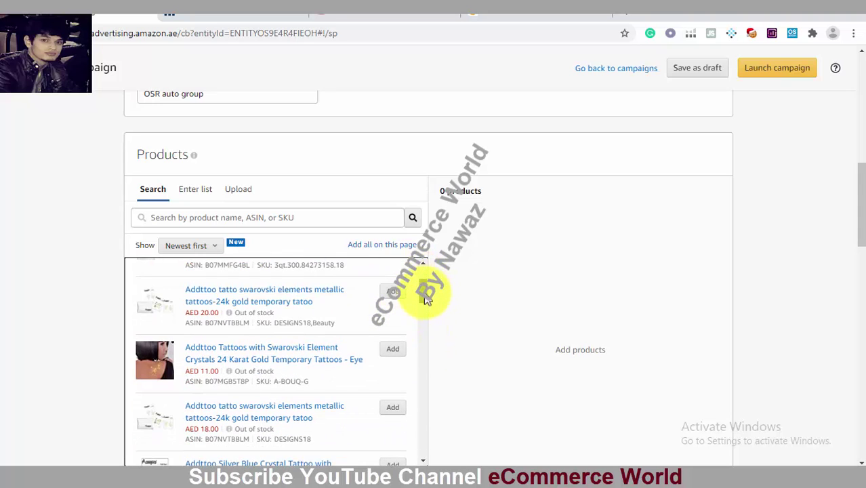
scroll(427, 300, "down", 1)
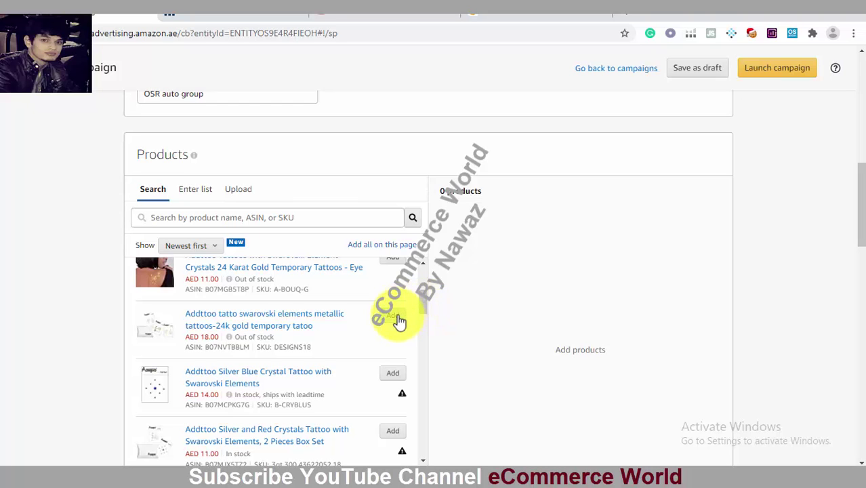
left_click(394, 317)
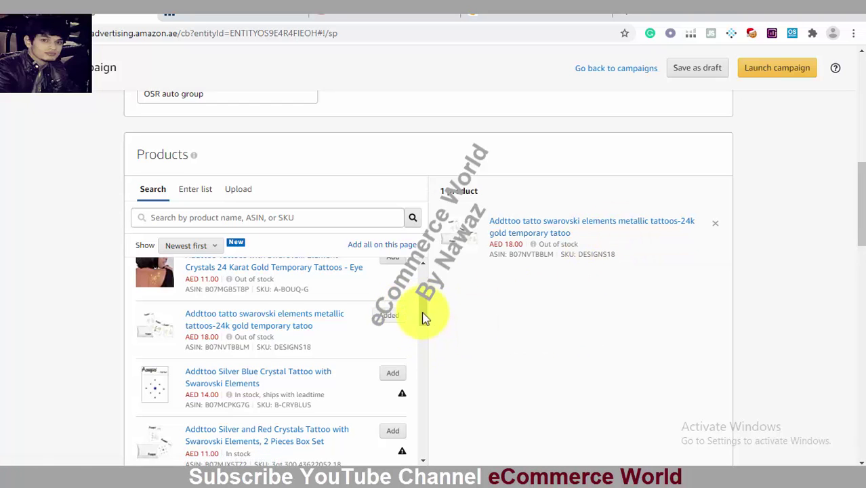
scroll(422, 321, "down", 3)
scroll(423, 363, "up", 5)
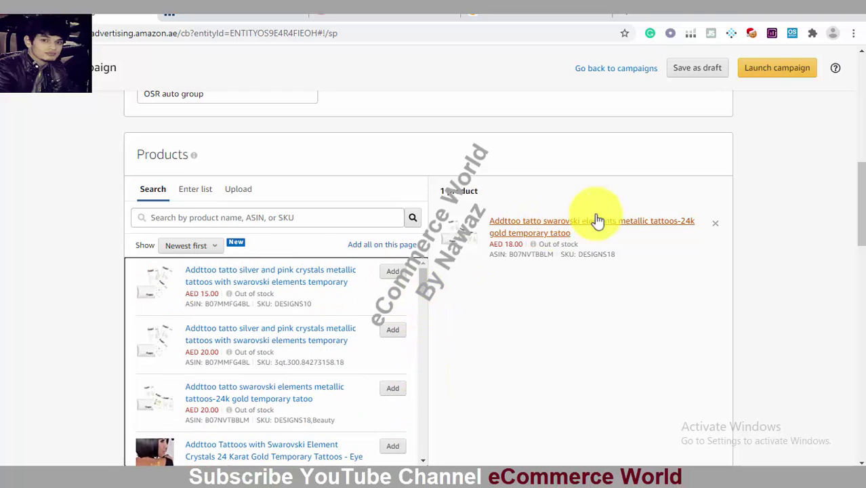
- Set the default bid to AED 2.50 in the campaign's bidding settings
scroll(858, 190, "down", 3)
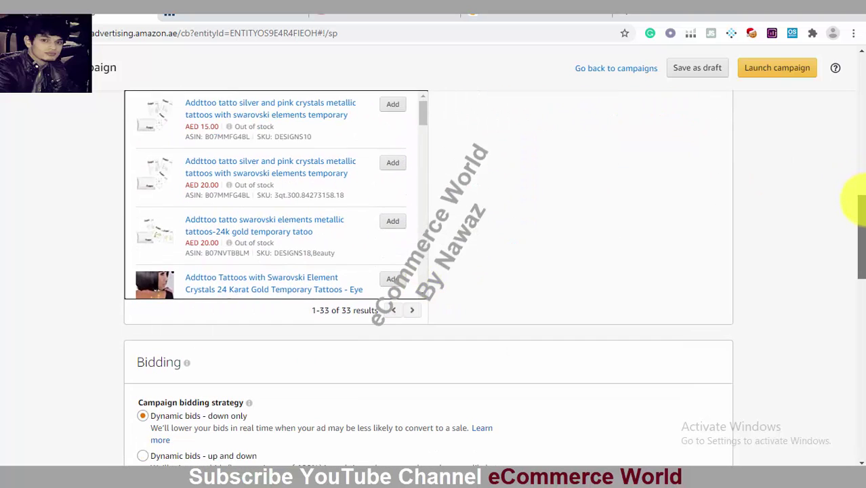
left_click_drag(858, 200, 857, 227)
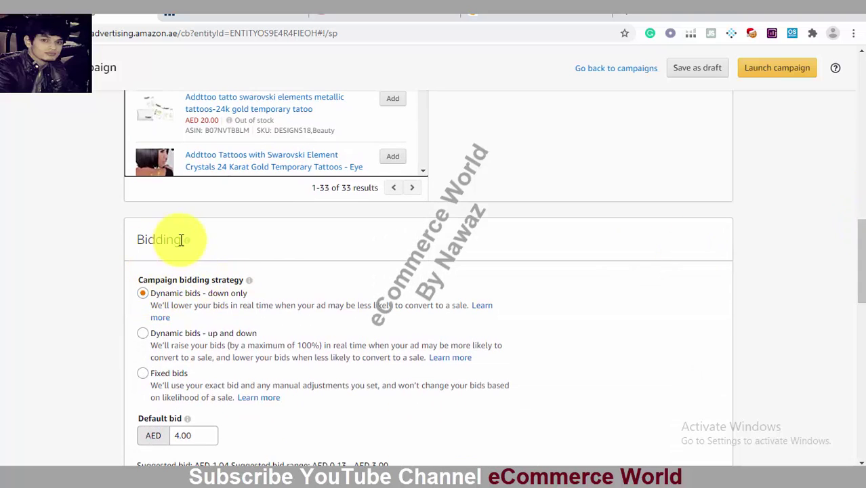
mouse_move(185, 241)
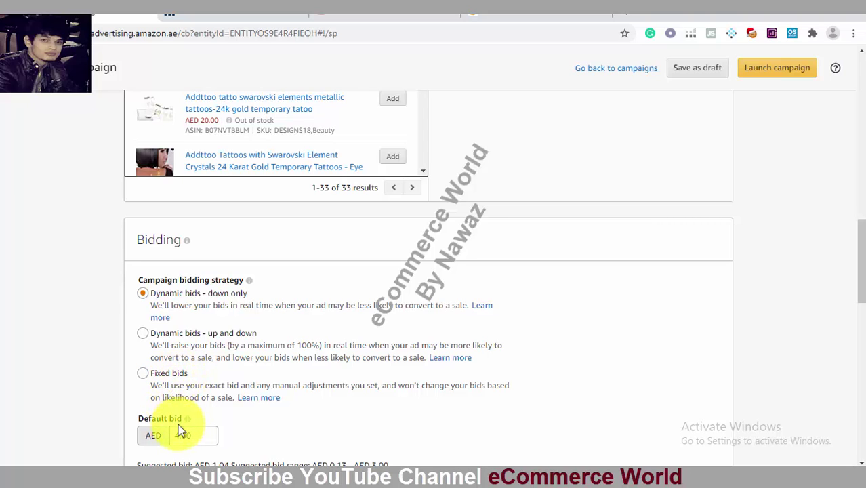
mouse_move(188, 418)
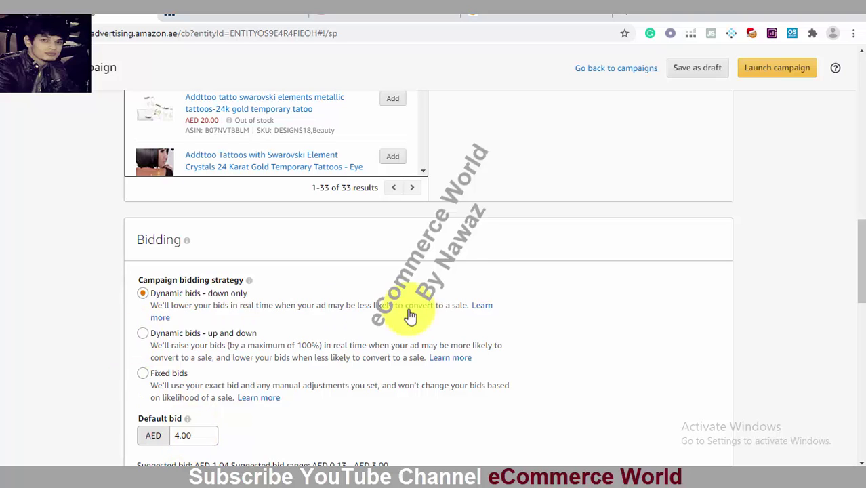
left_click_drag(859, 234, 861, 267)
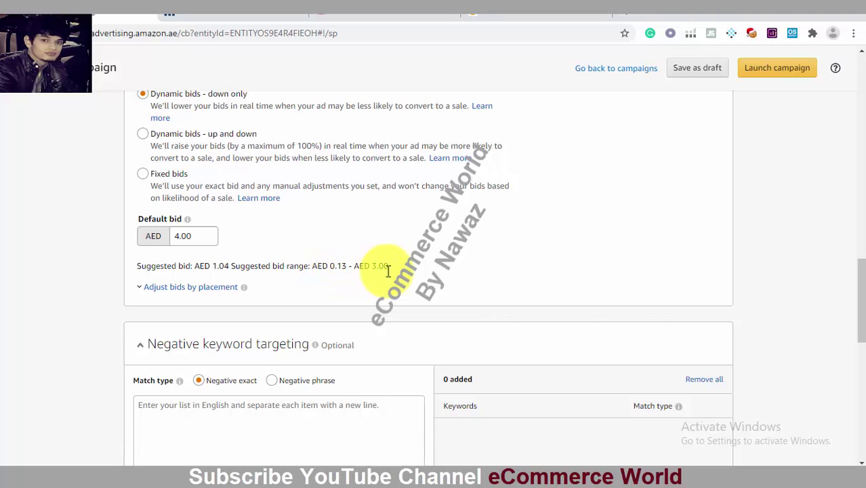
left_click(196, 234)
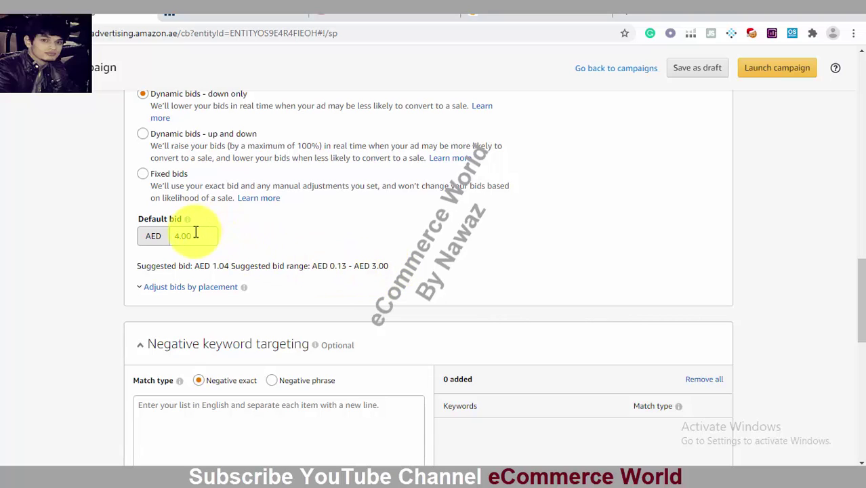
key("BackSpace")
type("2.5")
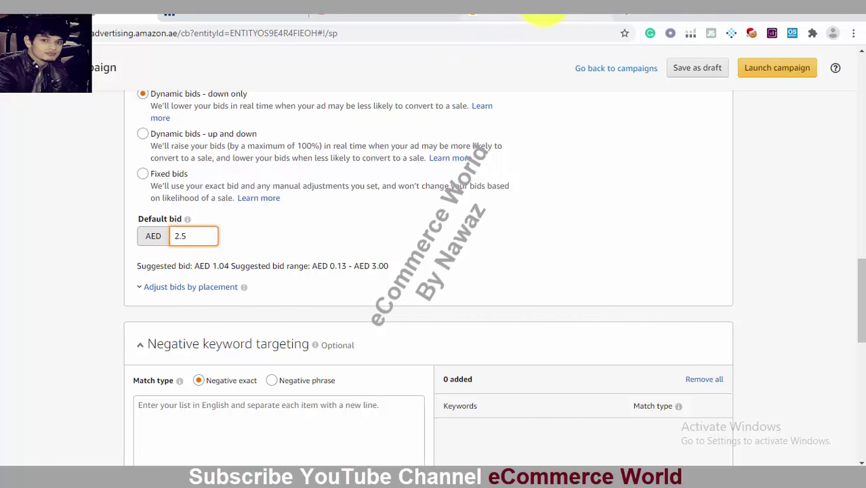
- View the ad explanation for the sponsored AMOOM telescopic sink storage rack in the Amazon search results
left_click(545, 11)
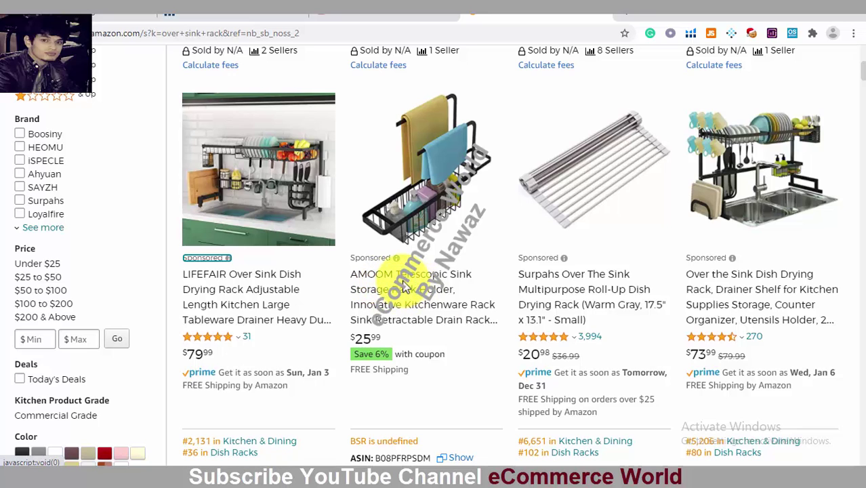
left_click(396, 258)
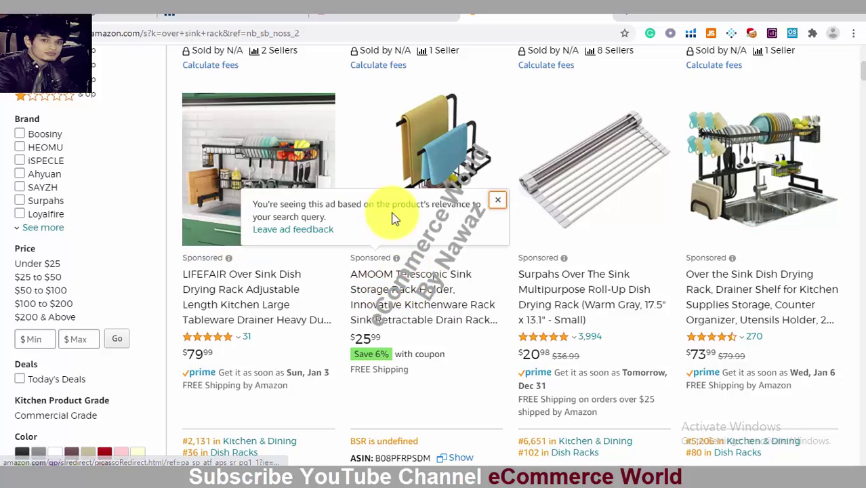
left_click(497, 199)
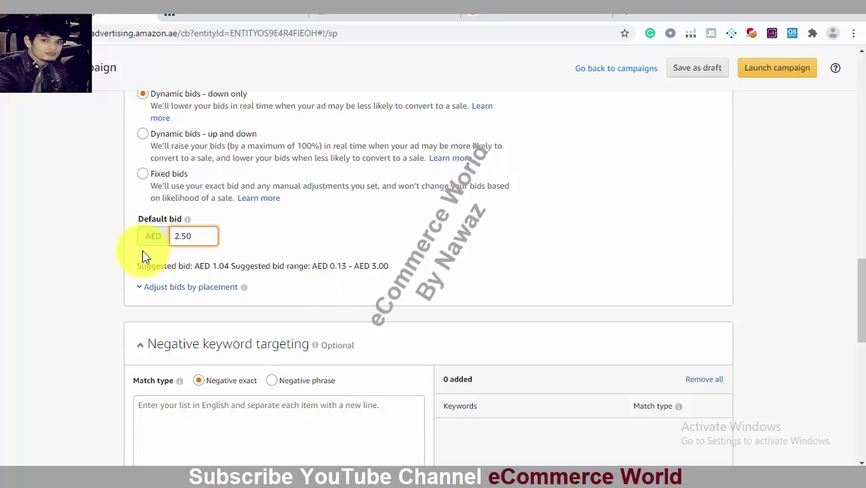
- Review the default bid and the negative keyword targeting section of the automatic campaign
left_click(192, 234)
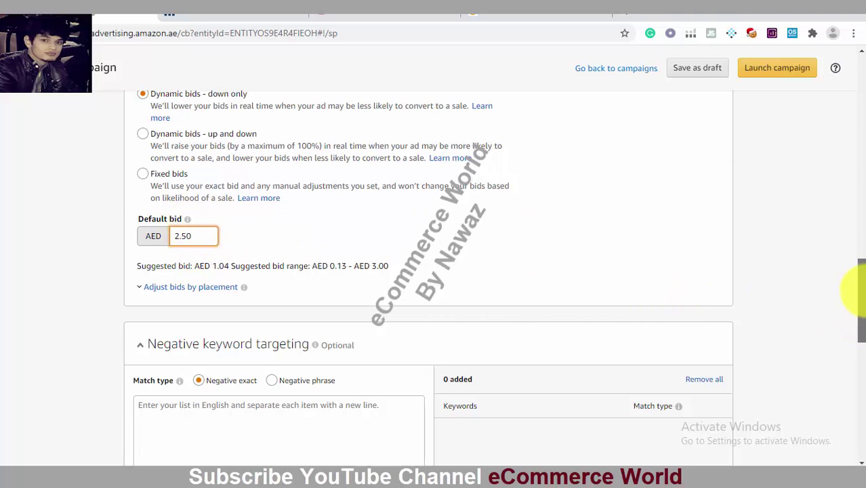
left_click_drag(860, 291, 865, 315)
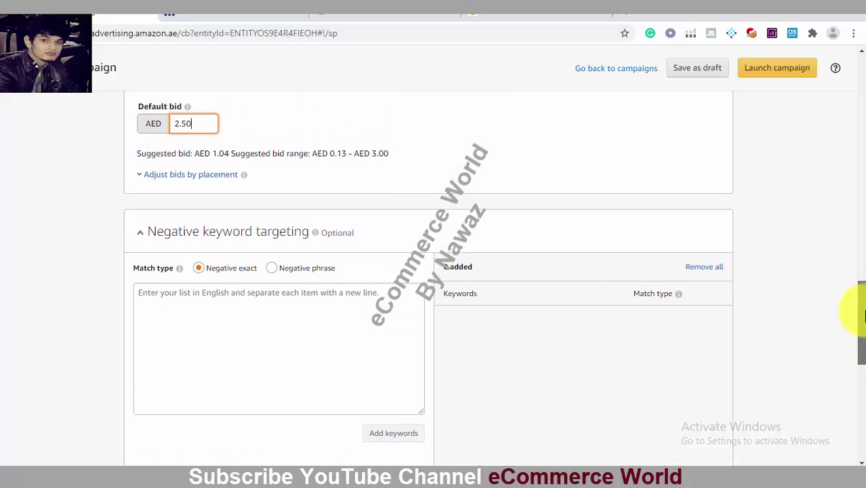
left_click(248, 297)
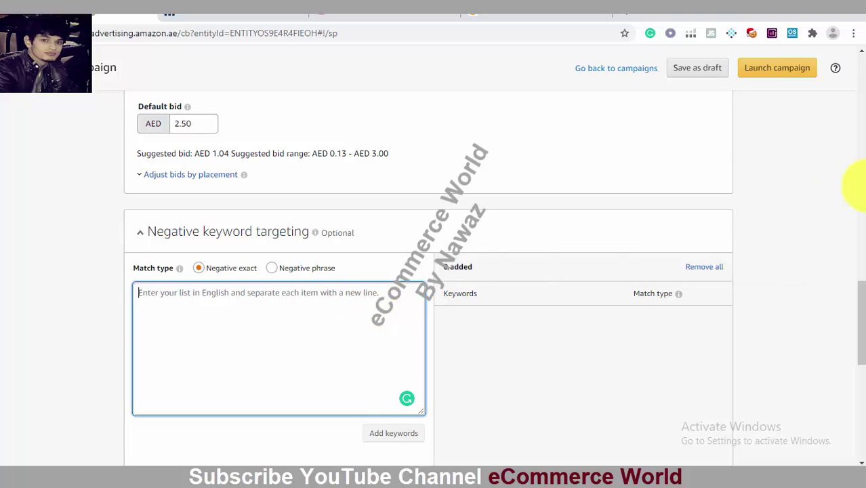
scroll(852, 217, "up", 5)
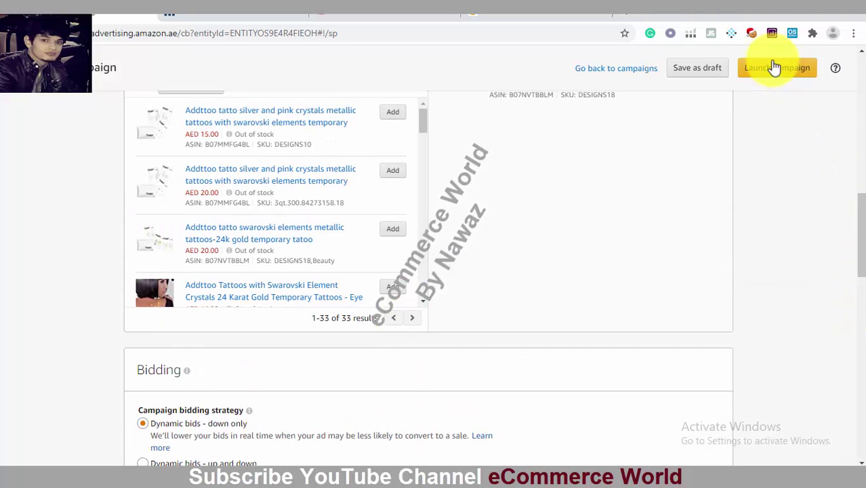
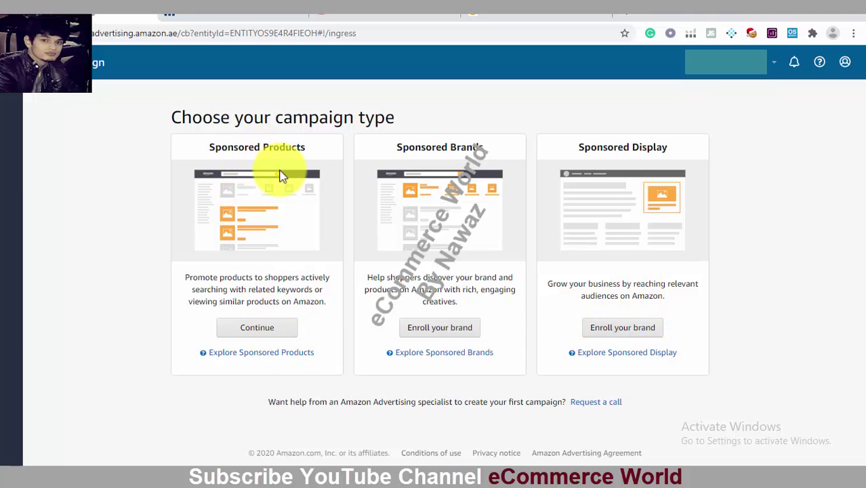
- Start a new Sponsored Products campaign and name it "Manual OSR"
left_click(261, 332)
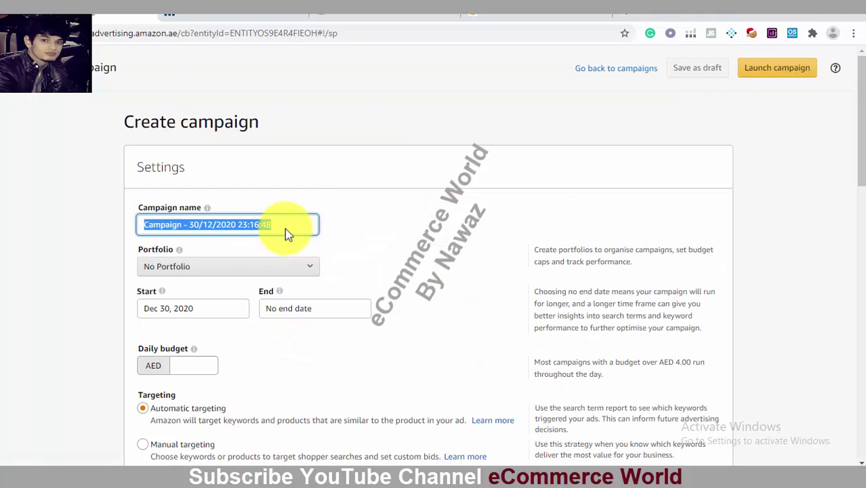
key("BackSpace")
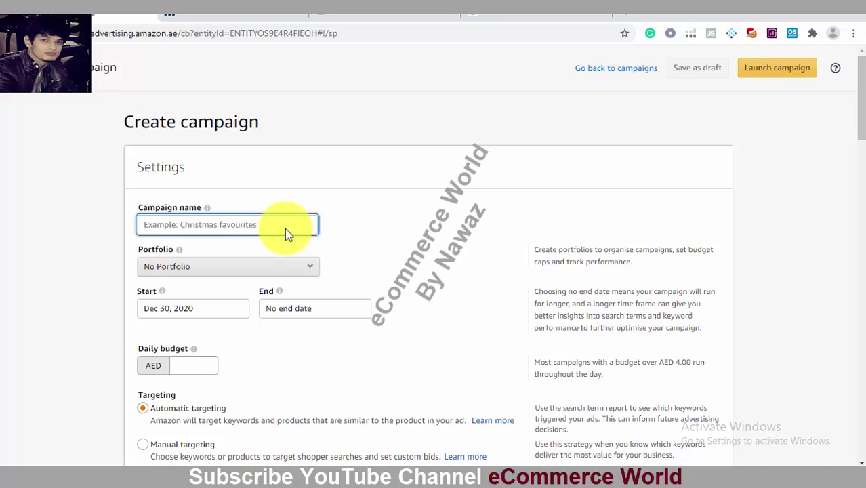
type("Ma")
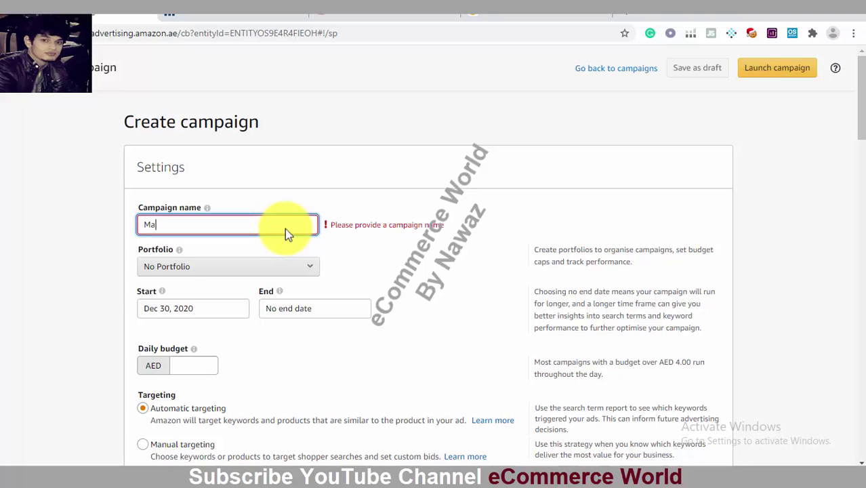
type("nua")
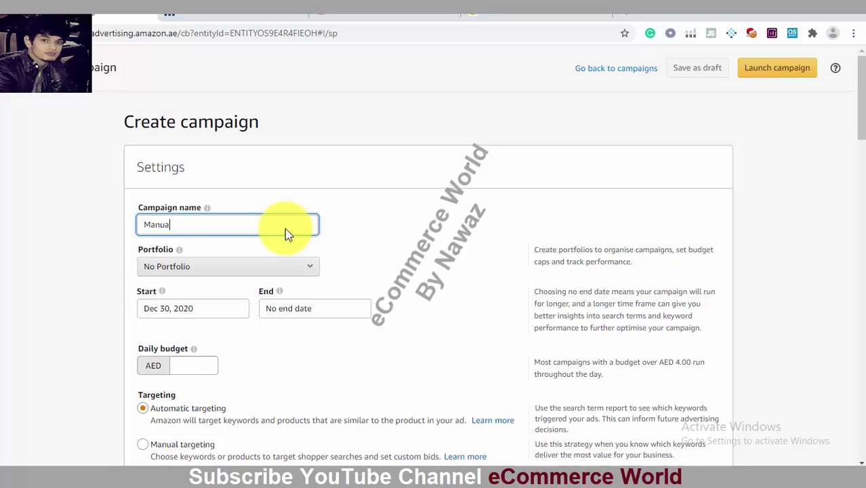
type("l OSR")
- Set the campaign to run from Dec 30, 2020 to Jun 4, 2021
left_click(192, 308)
left_click(218, 435)
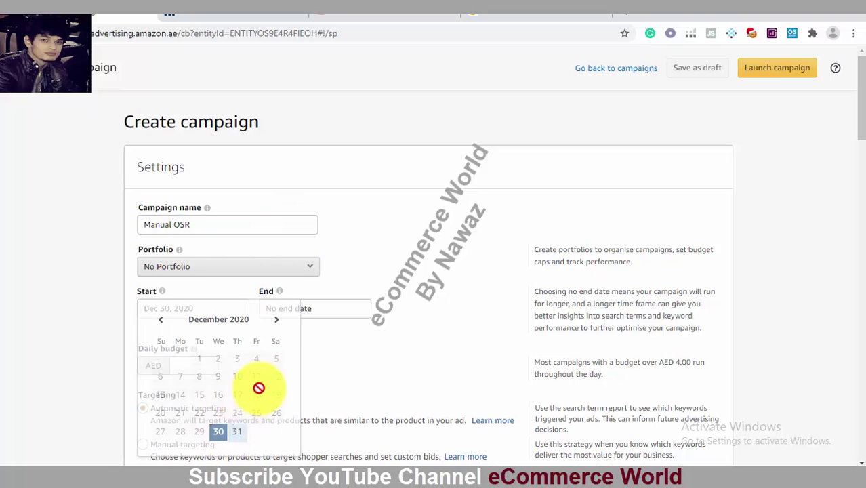
left_click(341, 309)
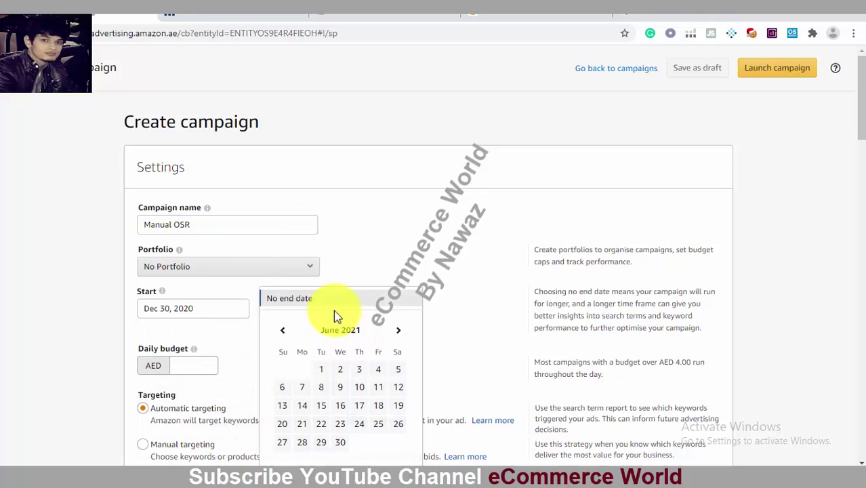
left_click(380, 371)
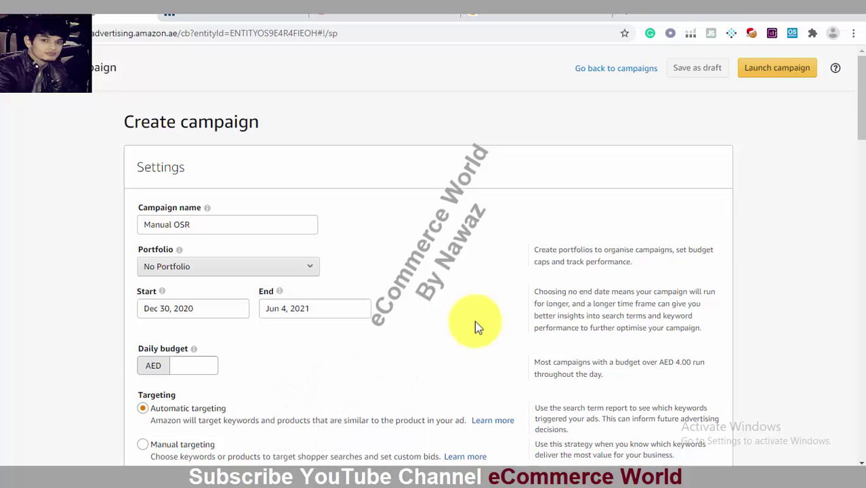
- Set the daily budget to AED 30 and choose manual targeting for the campaign
left_click_drag(860, 109, 860, 132)
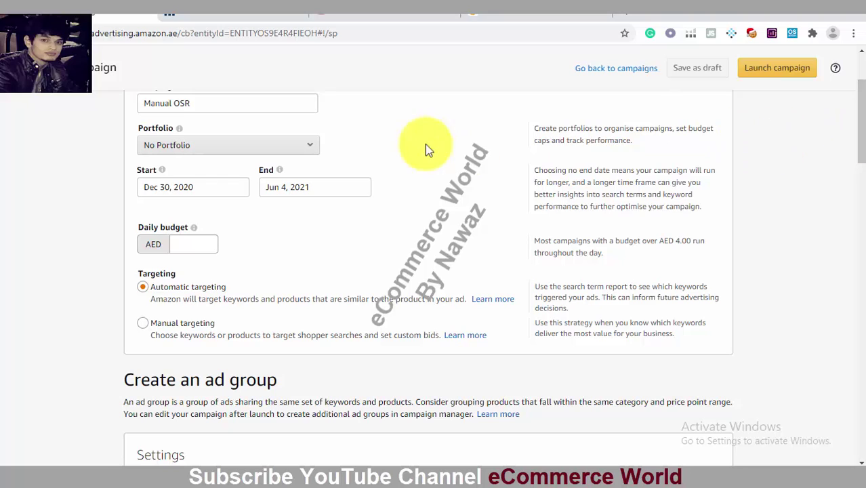
left_click(192, 244)
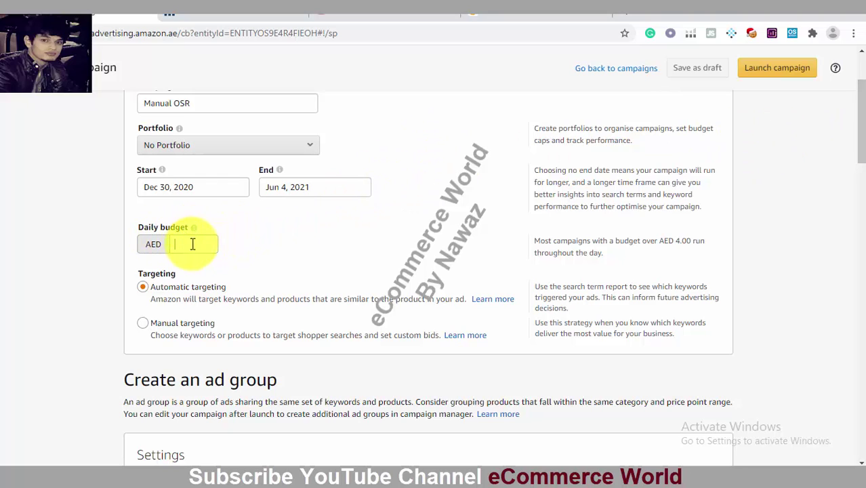
type("25")
key("BackSpace")
key("BackSpace")
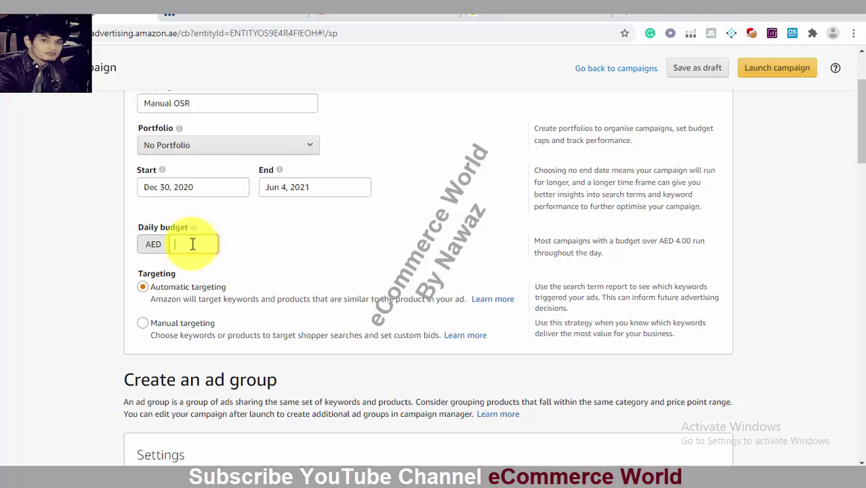
type("30")
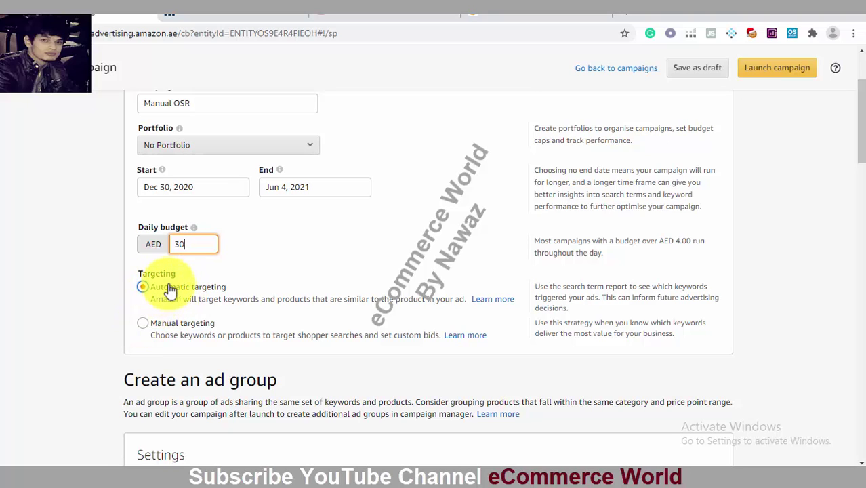
left_click(144, 325)
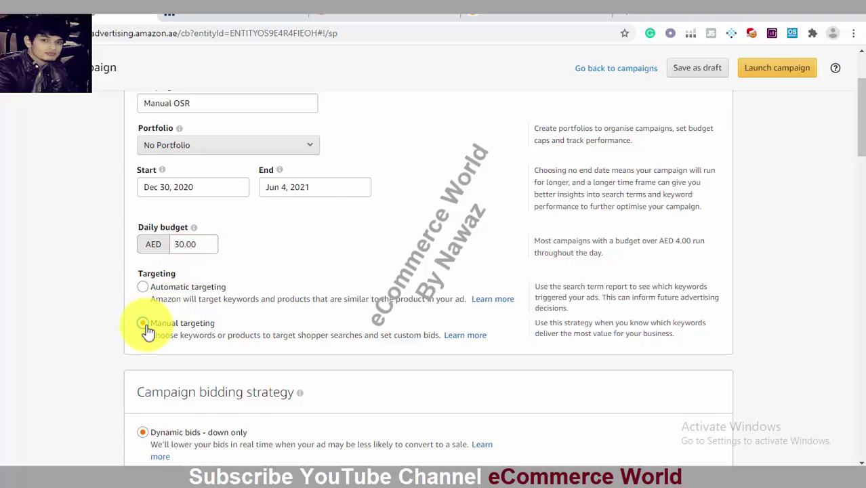
- Name the campaign's ad group "OSR Manual"
scroll(176, 312, "down", 3)
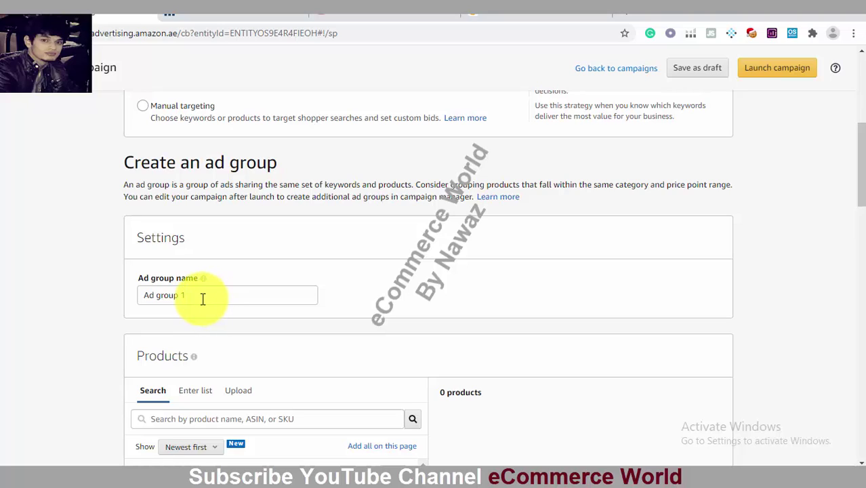
left_click(200, 298)
key("BackSpace")
key("BackSpace")
key("BackSpace")
key("BackSpace")
key("BackSpace")
key("BackSpace")
key("BackSpace")
key("BackSpace")
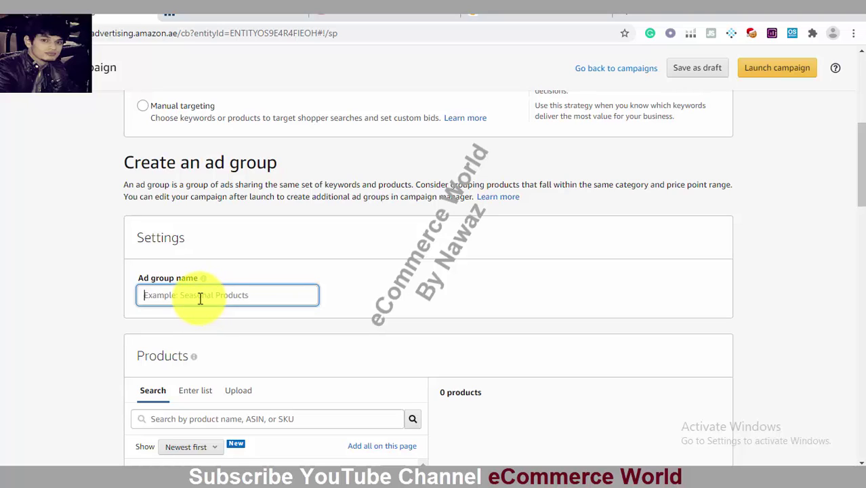
type("ad")
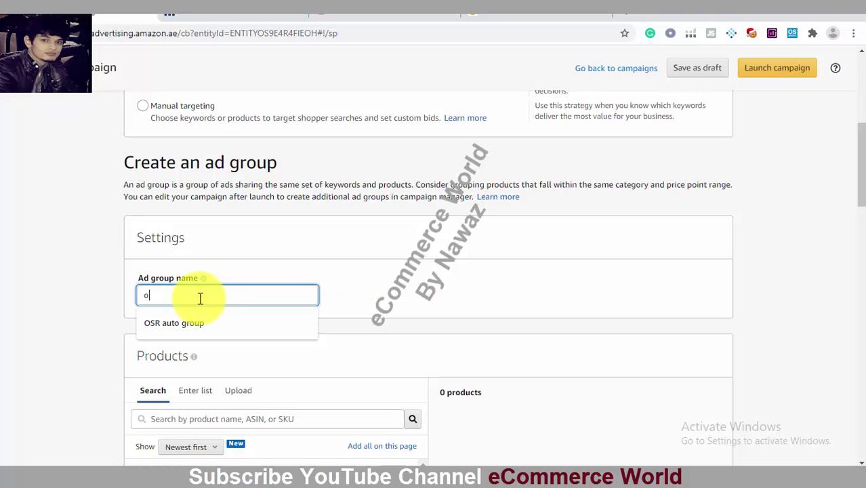
key("BackSpace")
key("BackSpace")
type("O")
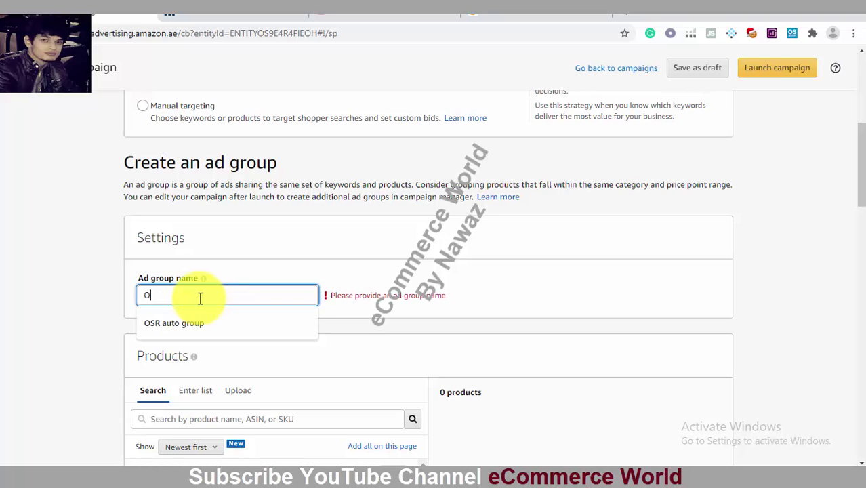
type("SR M")
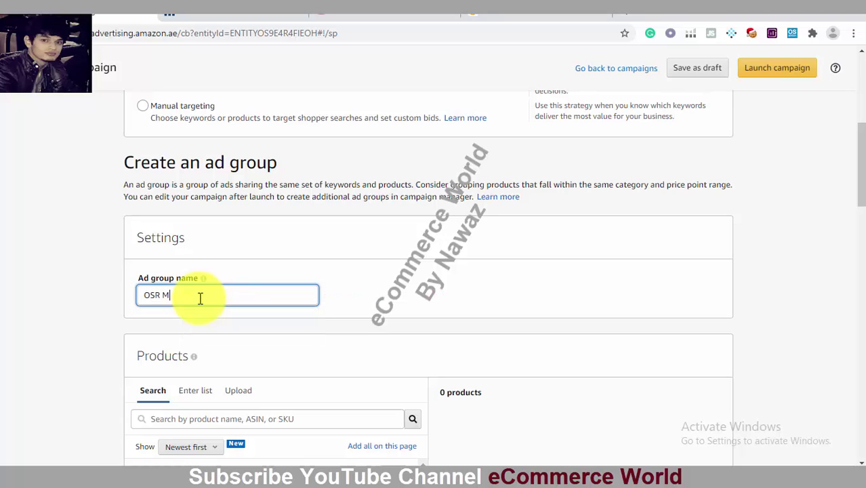
type("anual")
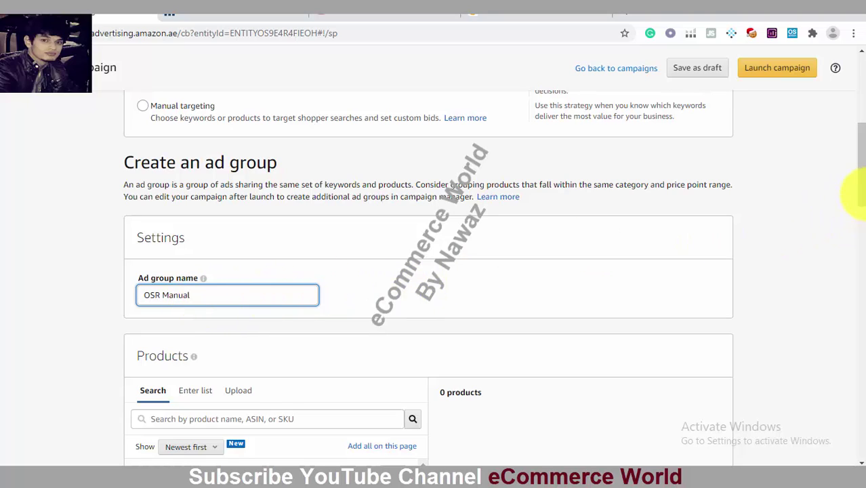
- Add the AED 15.00 Addttoo silver and pink crystals metallic tattoo with SKU DESIGNS10 to the advertised products
left_click_drag(859, 168, 861, 197)
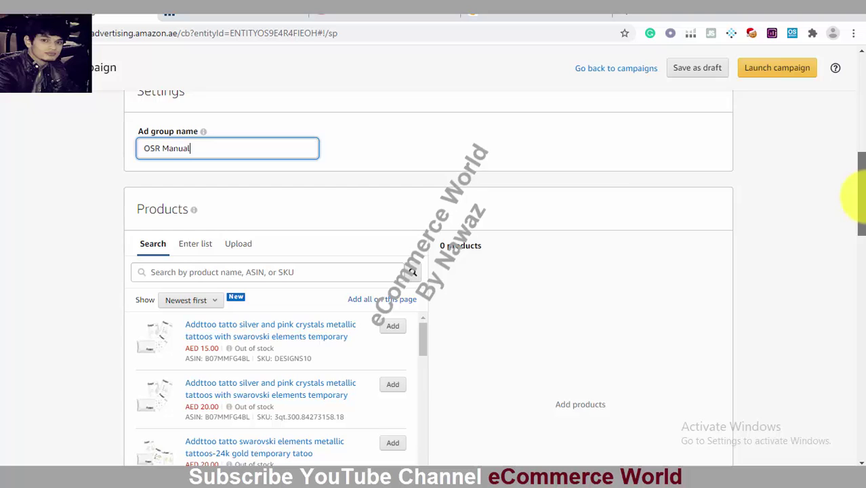
left_click_drag(861, 197, 861, 202)
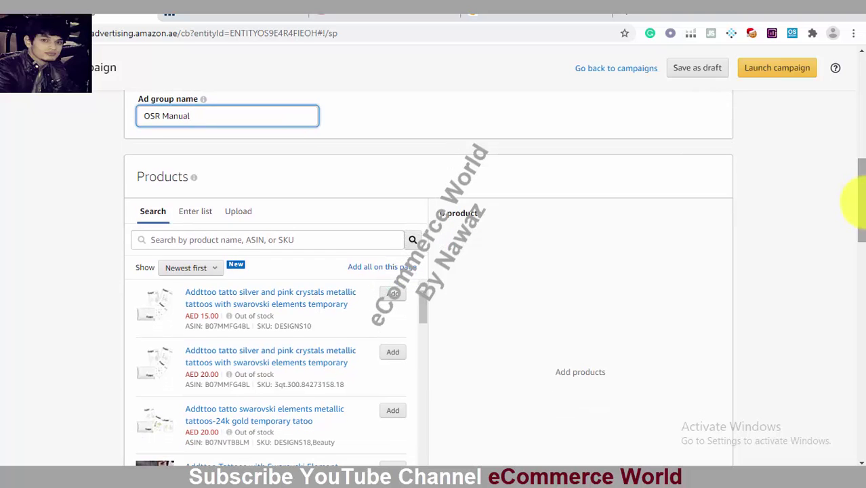
left_click(211, 240)
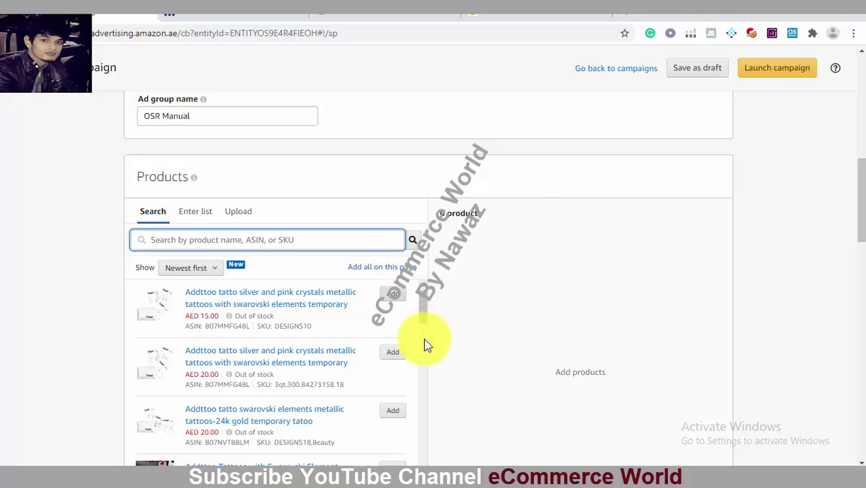
mouse_move(423, 298)
left_mouse_down()
mouse_move(421, 404)
mouse_move(421, 300)
left_mouse_up()
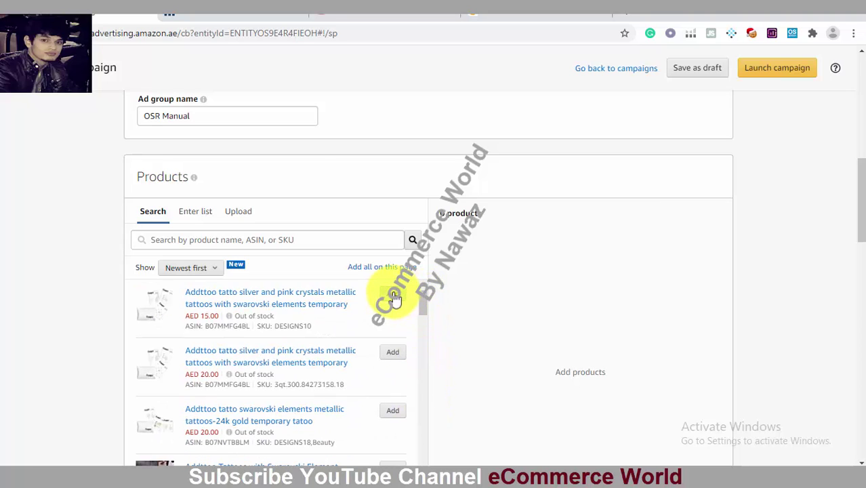
left_click(394, 298)
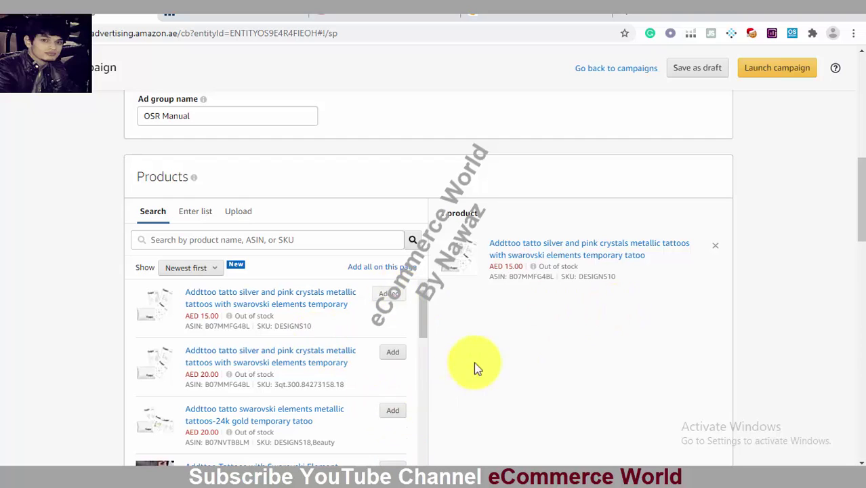
left_click(393, 353)
left_click(394, 411)
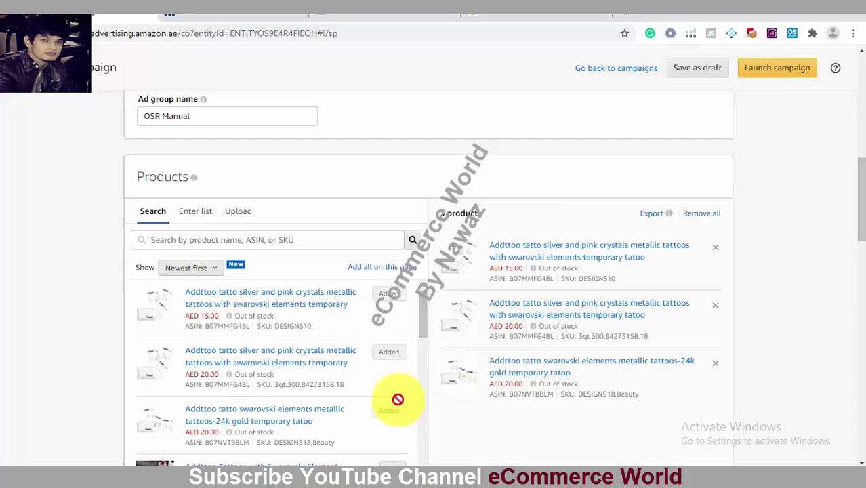
left_click(715, 362)
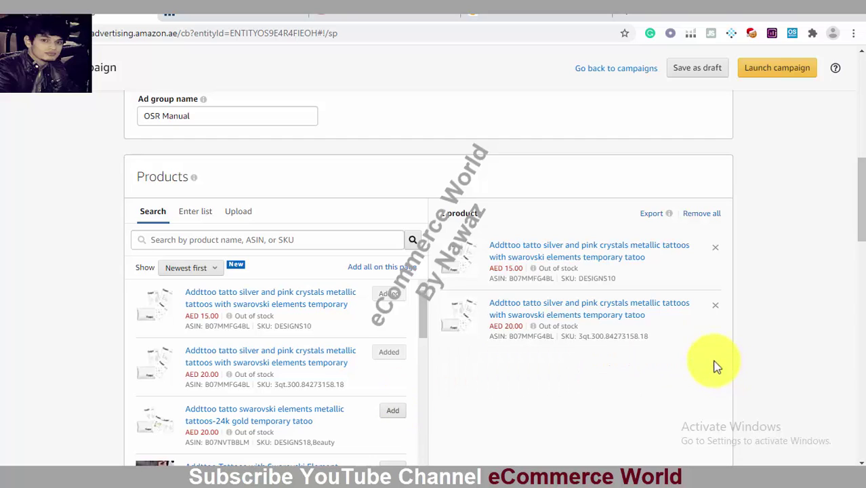
left_click(715, 304)
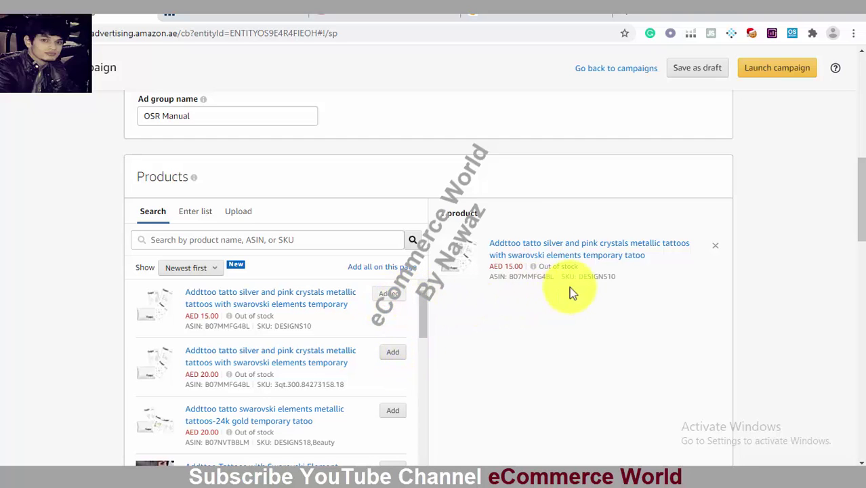
- Set the ad group's default bid to AED 2.50
left_click_drag(859, 191, 859, 237)
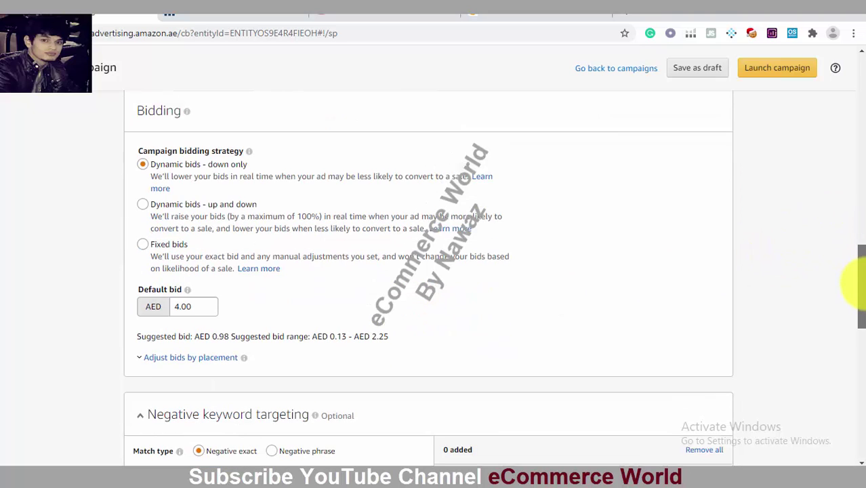
left_click_drag(861, 251, 858, 280)
double_click(187, 305)
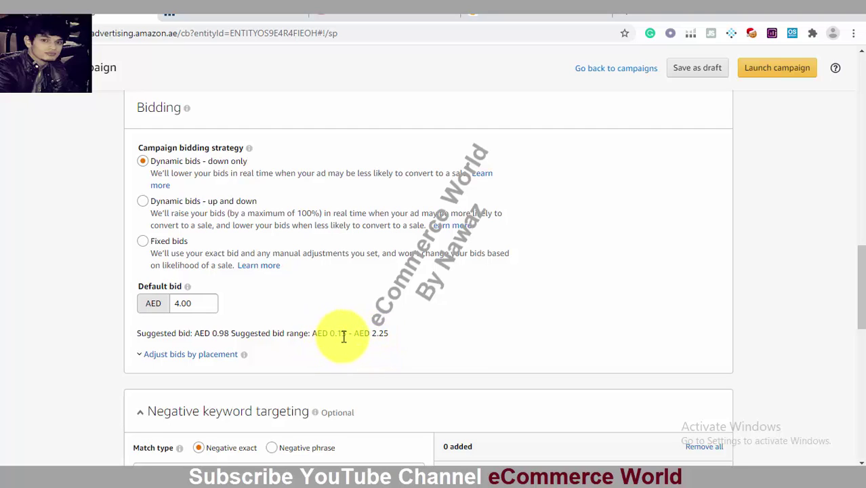
left_click(201, 303)
key("BackSpace")
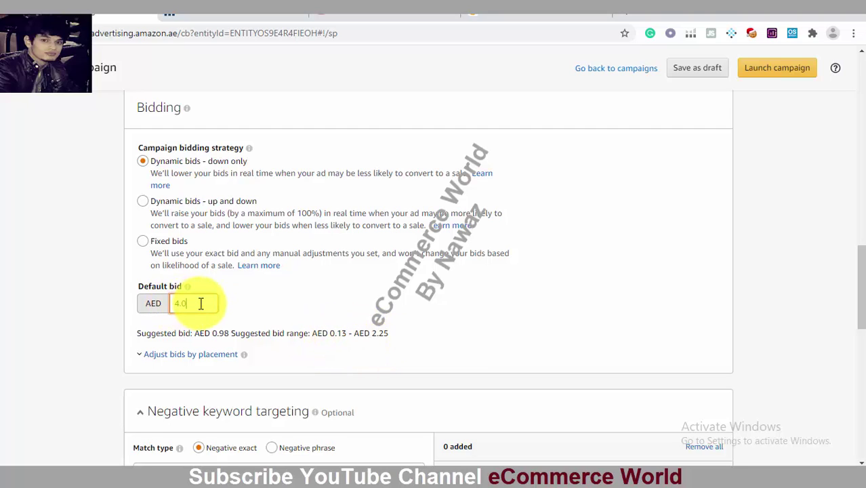
type("20")
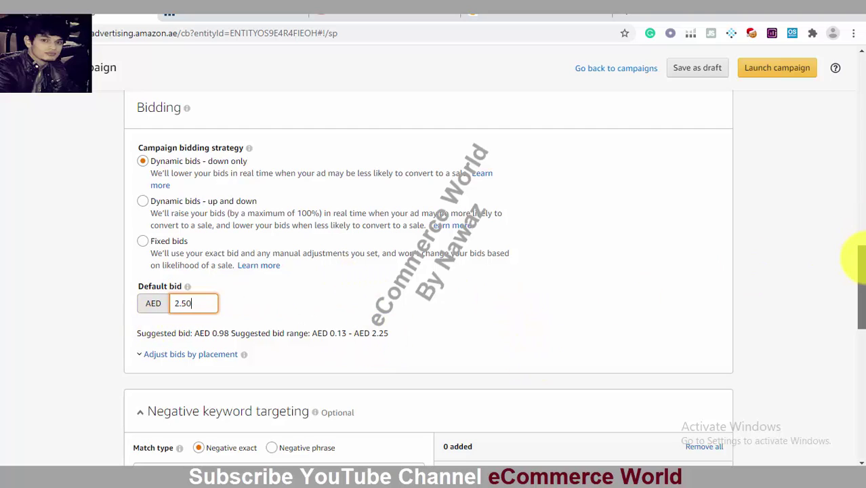
scroll(859, 261, "down", 1)
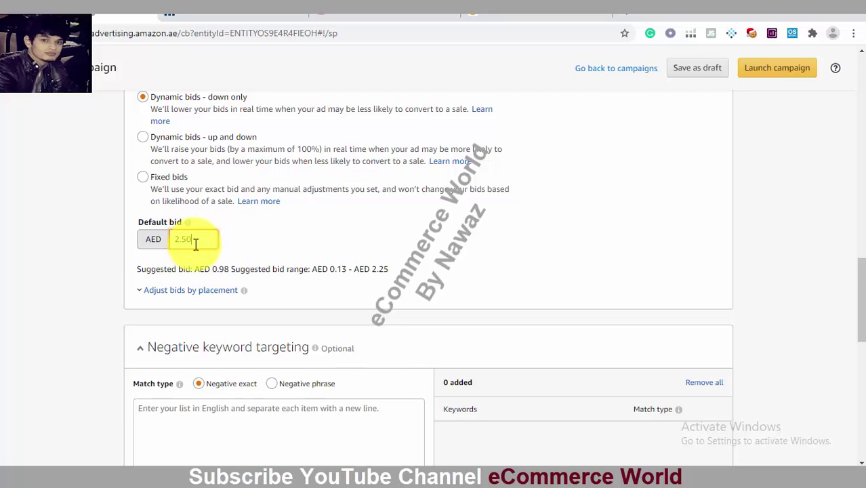
- Switch keyword targeting to a manually entered list and exclude the broad match type, keeping phrase and exact
mouse_move(860, 277)
left_mouse_down()
mouse_move(854, 232)
mouse_move(862, 263)
left_mouse_up()
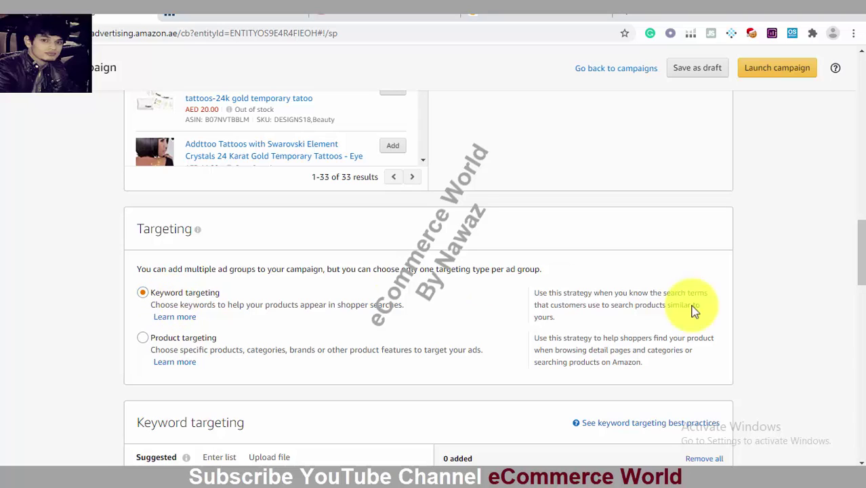
scroll(857, 252, "down", 3)
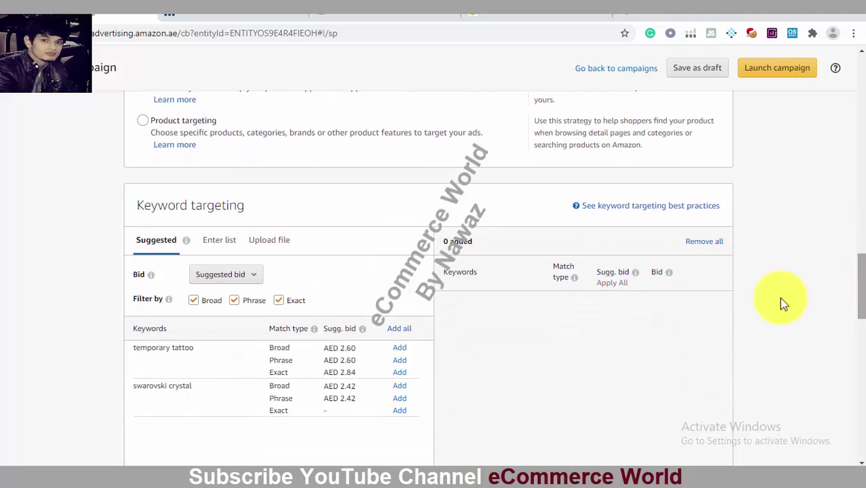
left_click(220, 241)
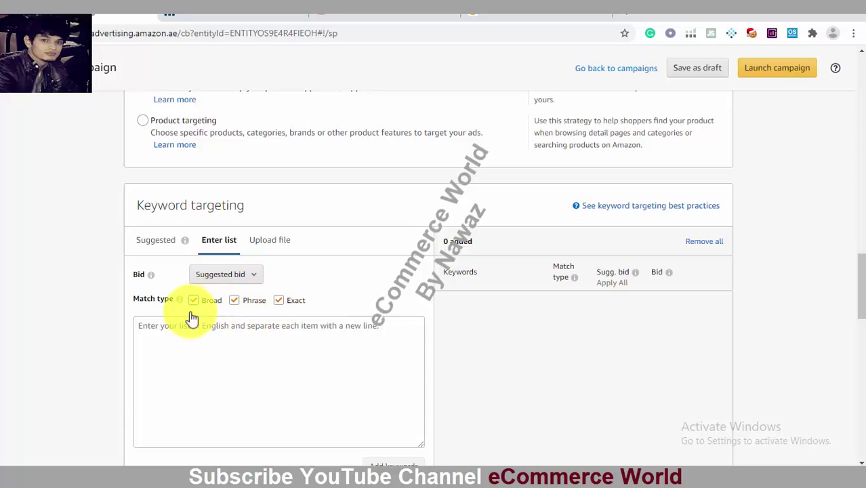
mouse_move(179, 299)
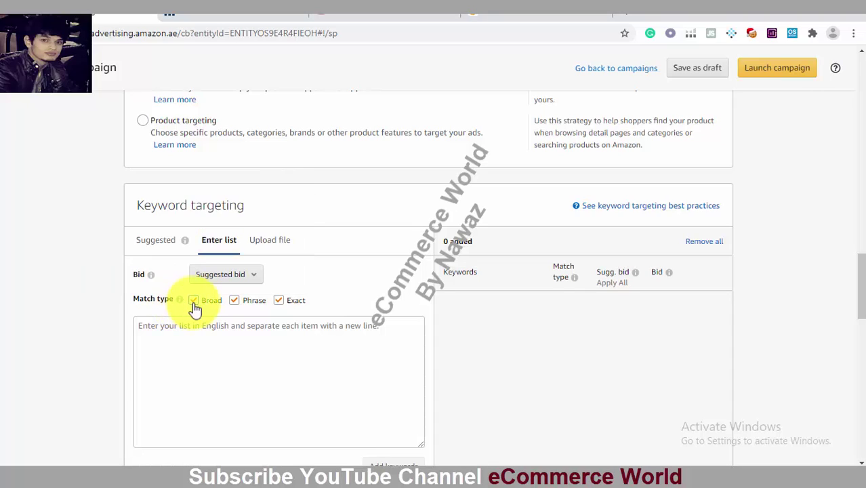
left_click(194, 301)
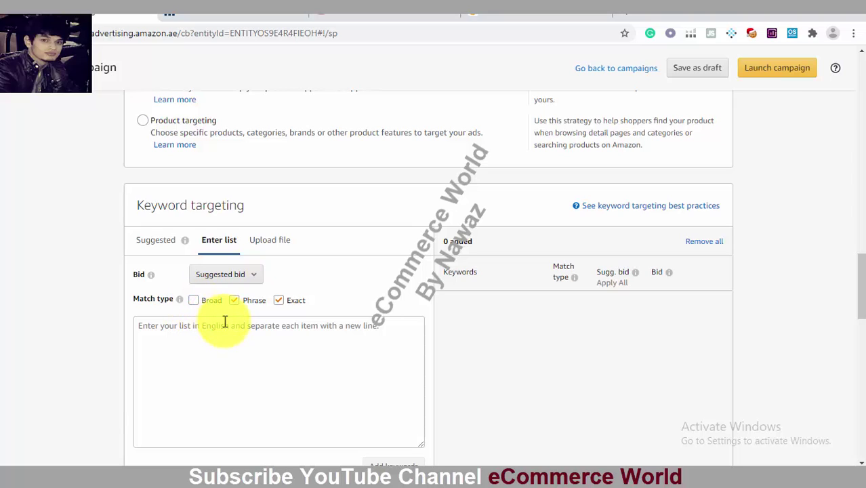
- Switch to the Word document and copy the keyword list from "Drying Rack Over Sink" through the final "Sink rack"
left_click(201, 346)
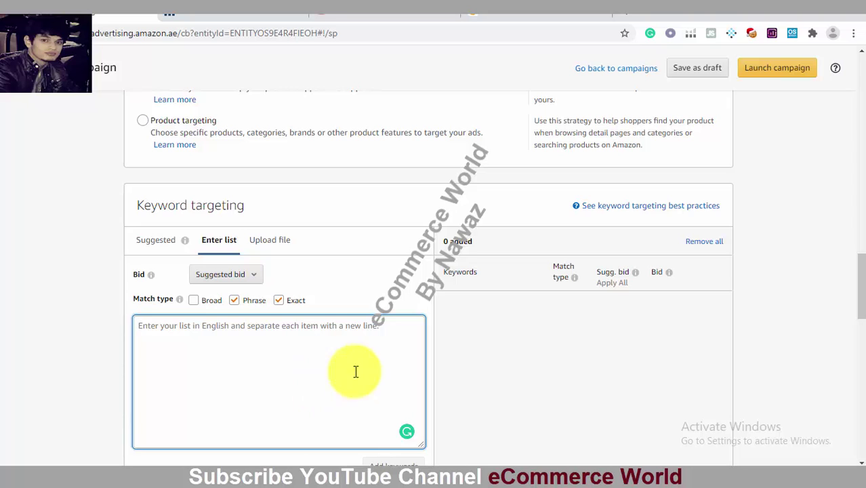
left_click(410, 473)
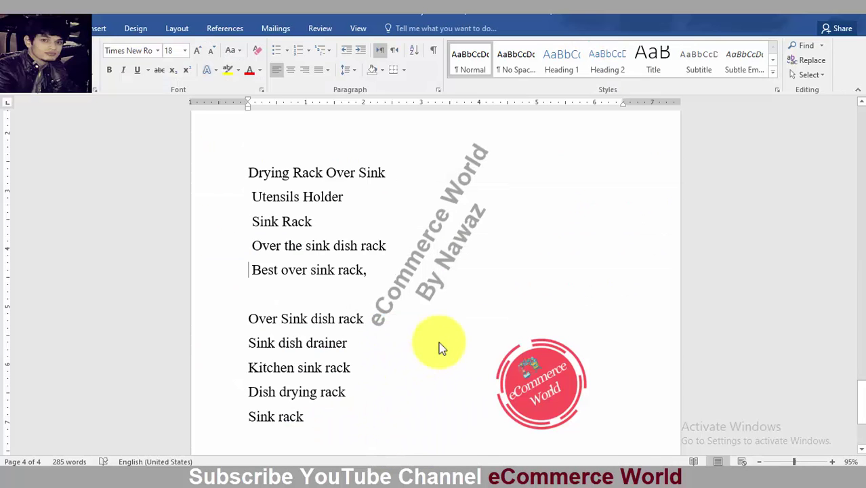
key("ctrl+shift+End")
left_click(249, 178)
left_click_drag(249, 178, 414, 444)
key("ctrl+c")
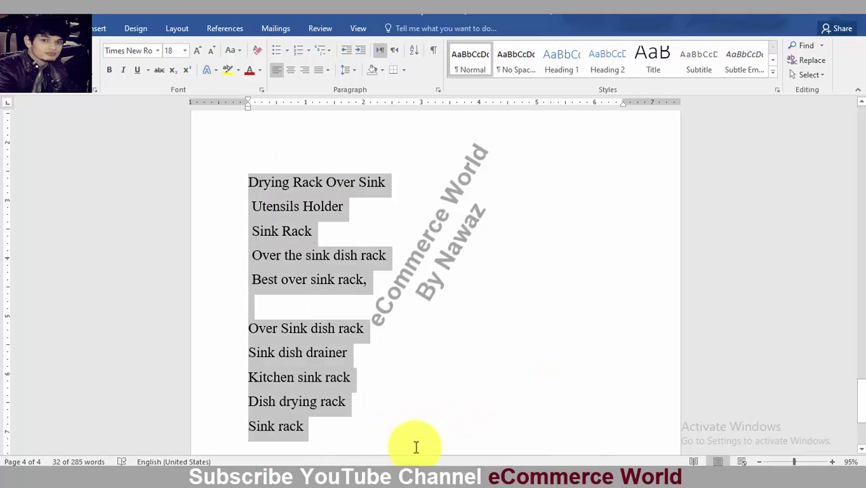
- Return to the campaign page, paste the copied keywords and add them, accepting an AED 2.50 bid for those without a suggested bid
key("alt+Tab")
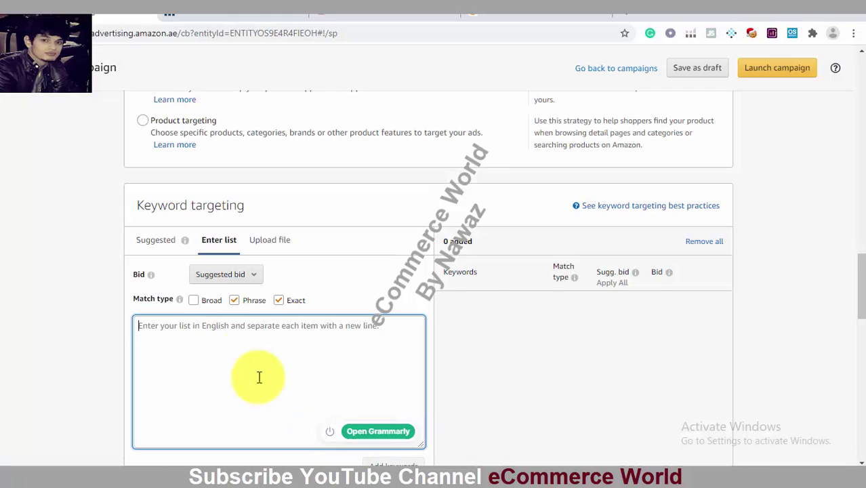
key("ctrl+v")
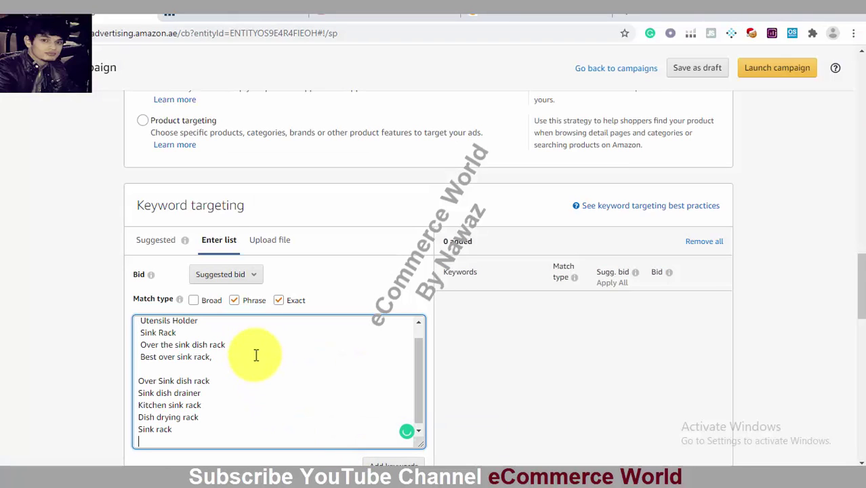
mouse_move(669, 271)
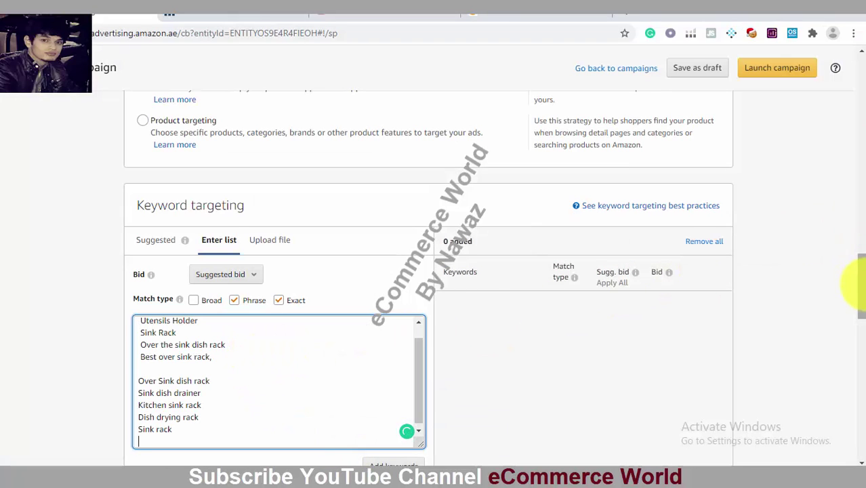
scroll(855, 301, "down", 2)
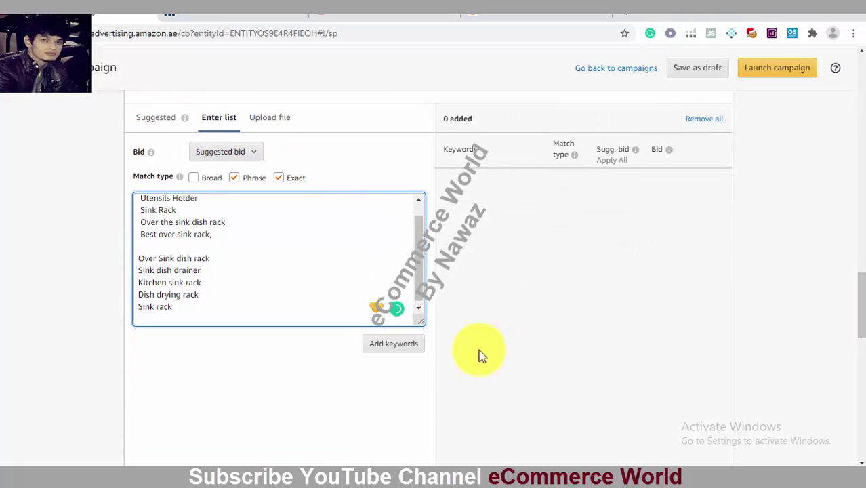
left_click(394, 344)
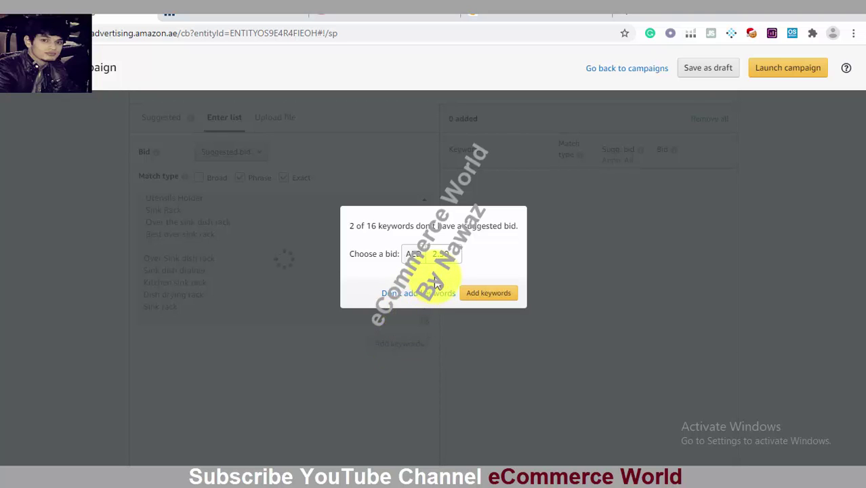
left_click(489, 293)
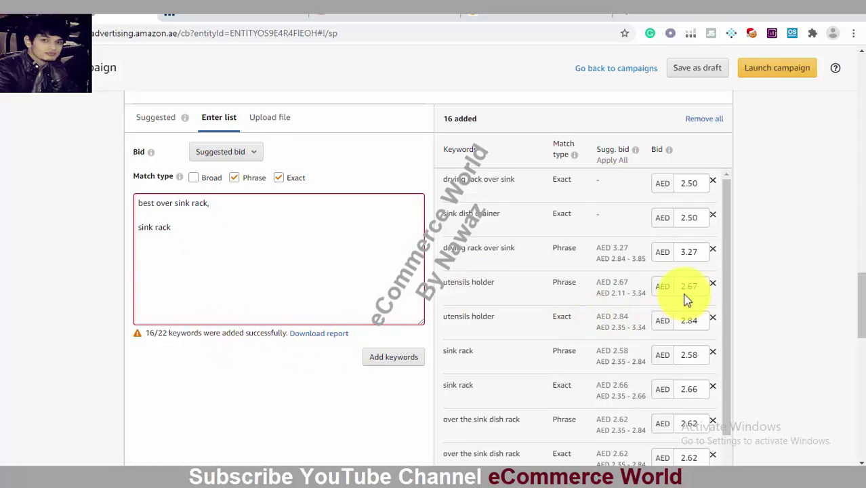
- Clear the leftover keywords from the entry box and review the added keywords with their bids
left_click(344, 267)
key("ctrl+a")
key("BackSpace")
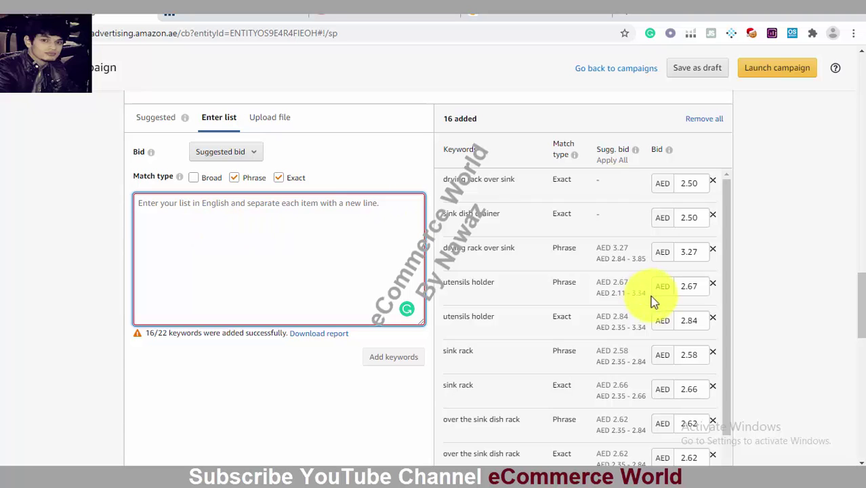
left_click_drag(725, 345, 714, 291)
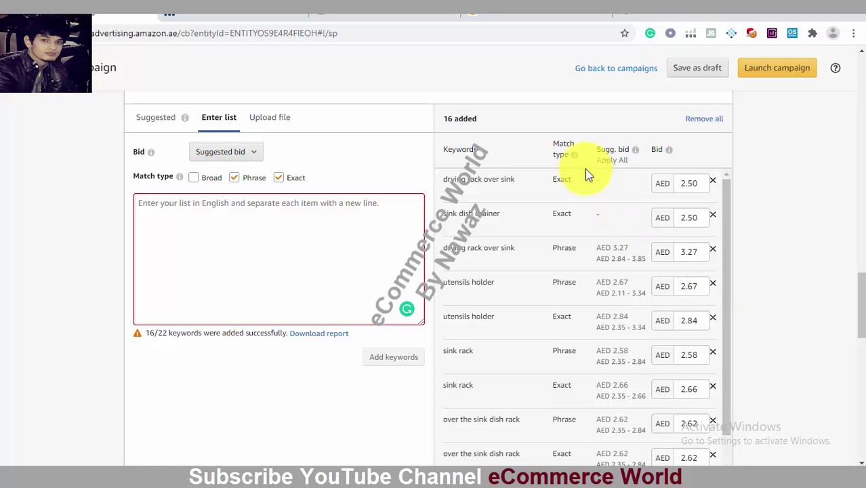
- Review the bids of the added phrase and exact keywords, and examine the optional negative keyword targeting section
mouse_move(575, 163)
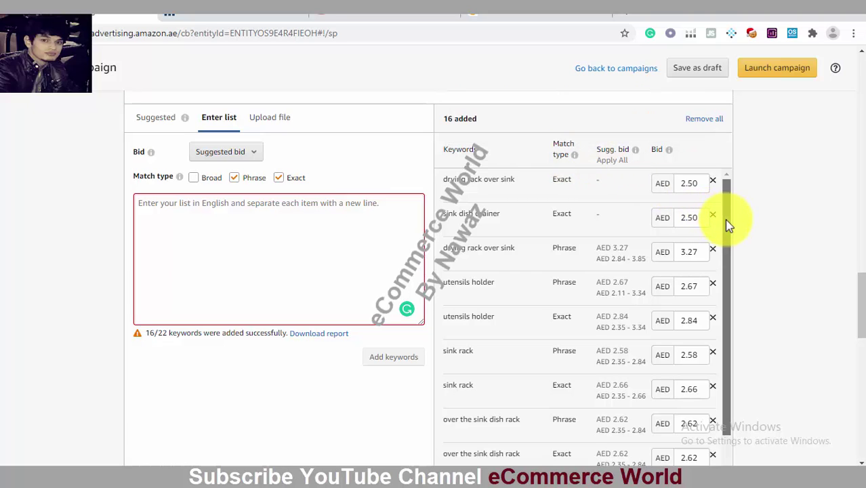
left_click(690, 192)
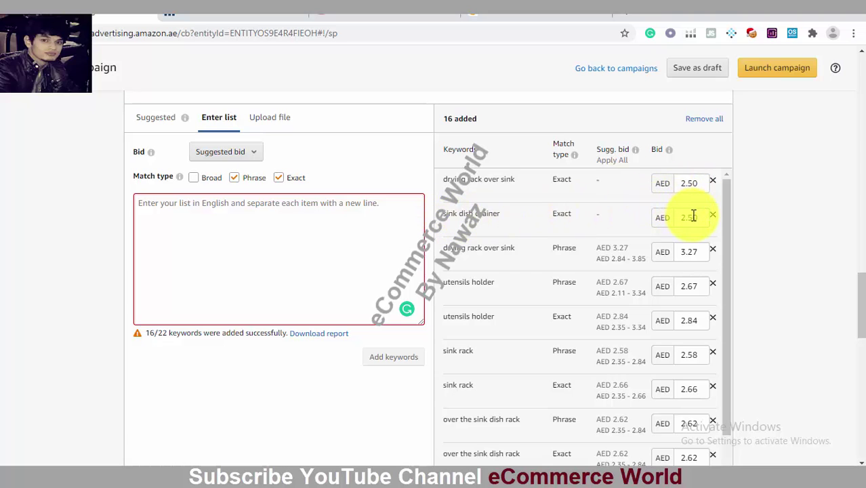
left_click_drag(725, 244, 730, 382)
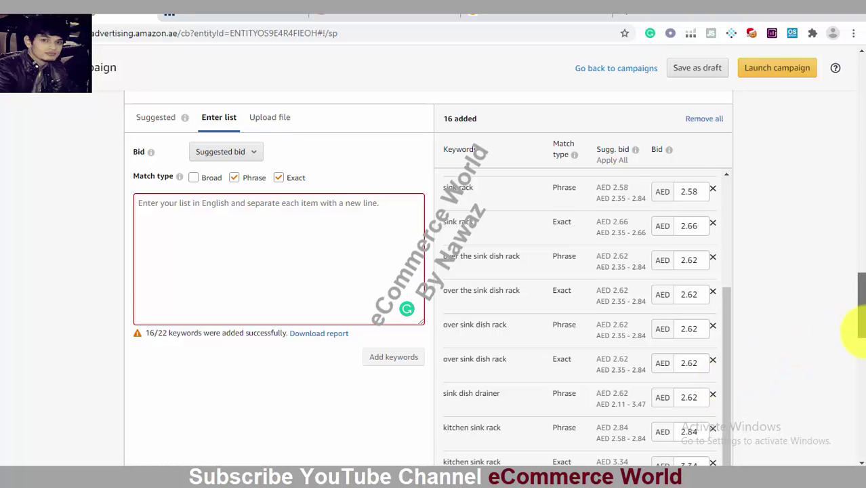
left_click_drag(859, 327, 864, 373)
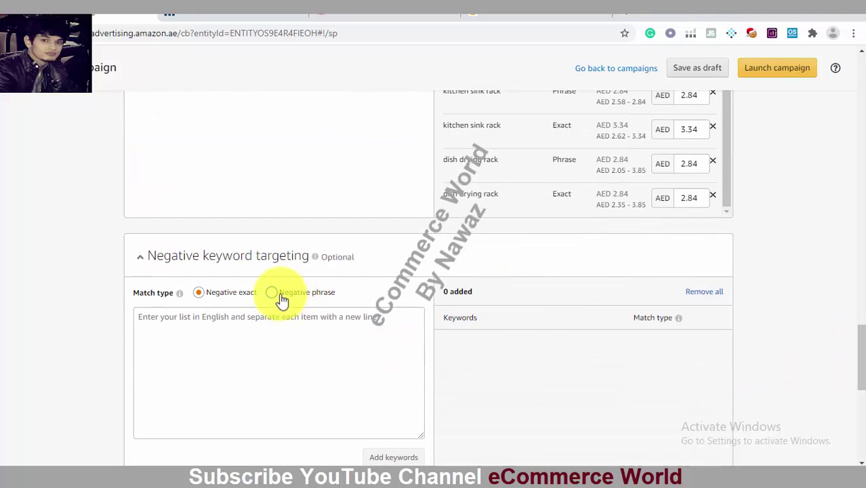
left_click(276, 342)
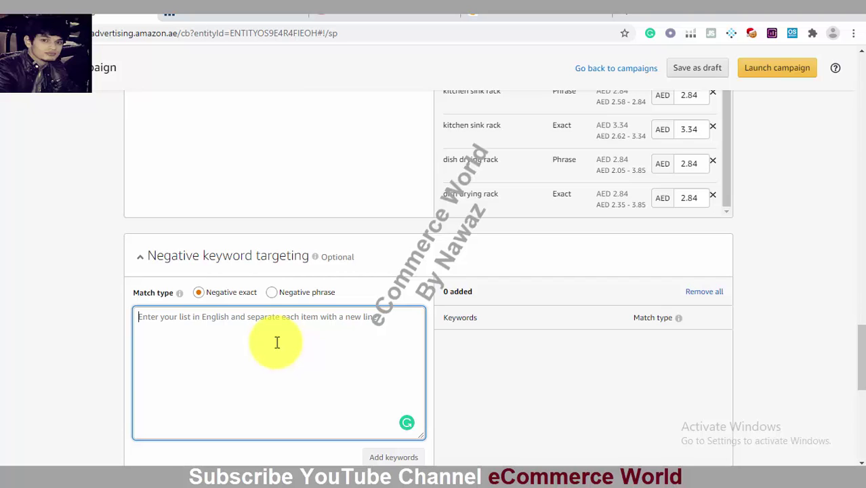
left_click_drag(858, 342, 858, 314)
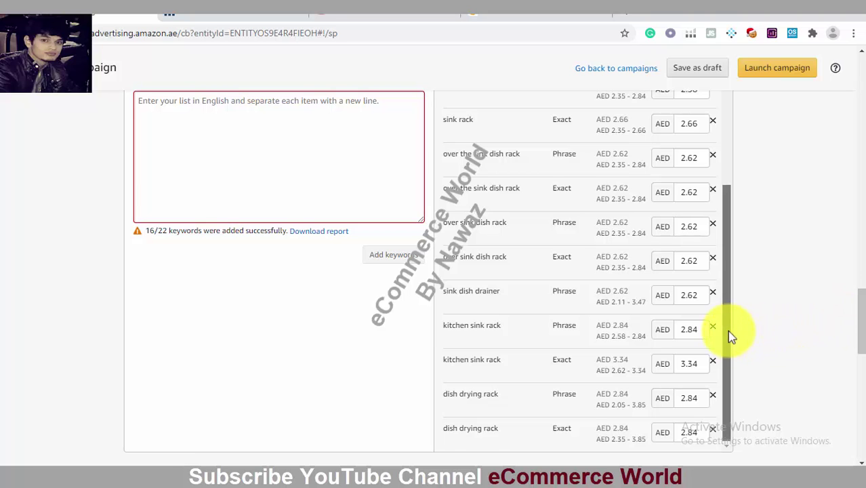
- Go through the added keywords and their bids once more, and return to the Manual OSR campaign settings
left_click_drag(728, 332, 725, 217)
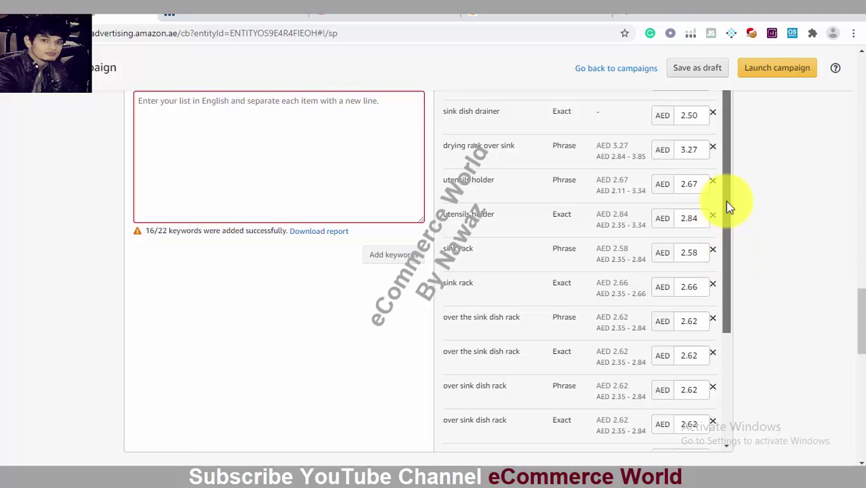
scroll(261, 229, "down", 4)
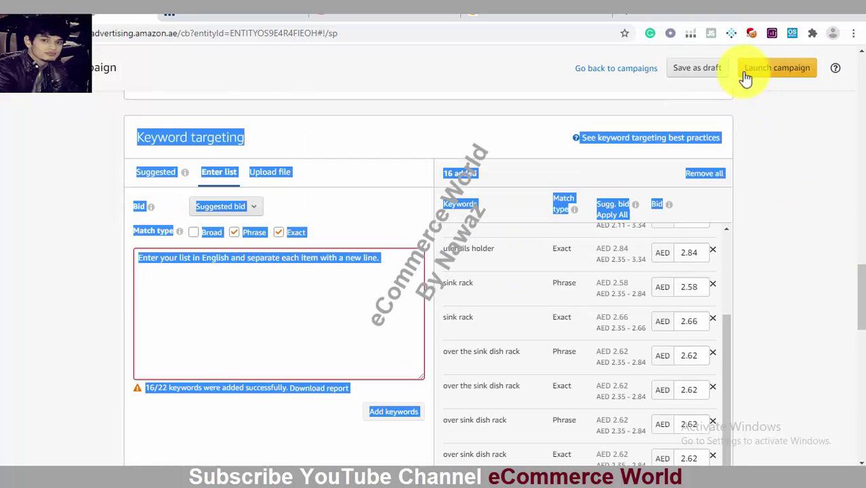
left_click(359, 293)
left_click(359, 293)
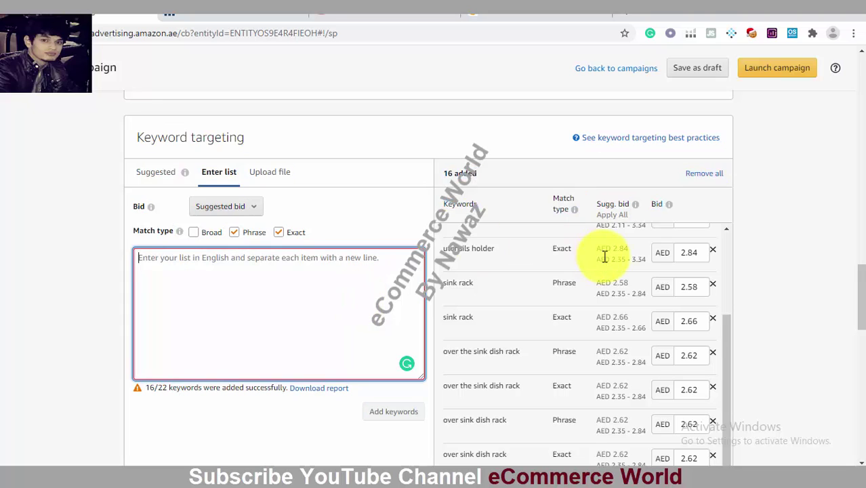
left_click_drag(726, 342, 719, 421)
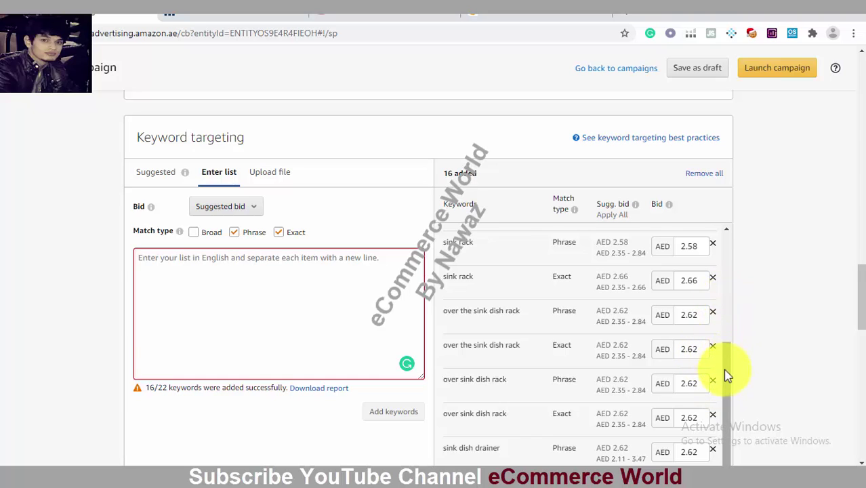
left_click_drag(725, 373, 727, 275)
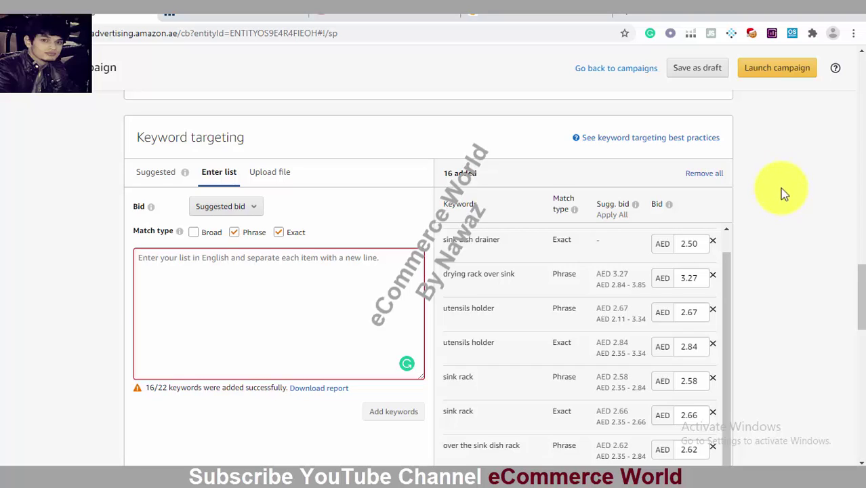
left_click(772, 73)
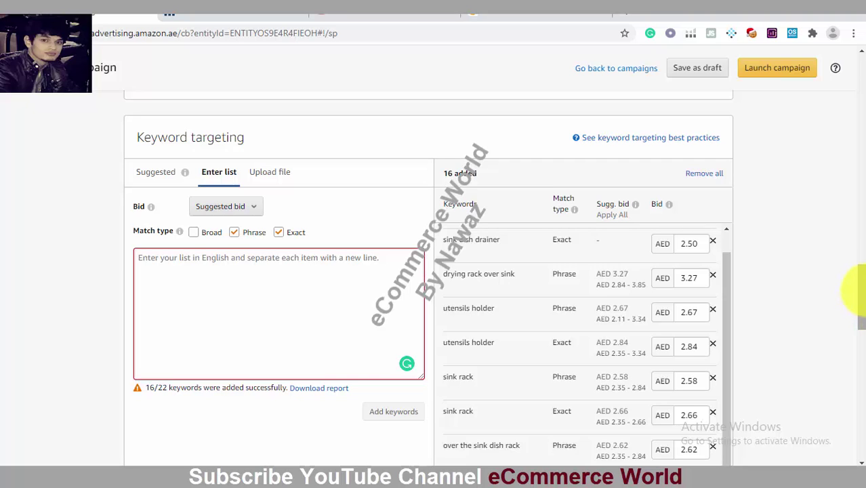
left_click_drag(857, 292, 855, 75)
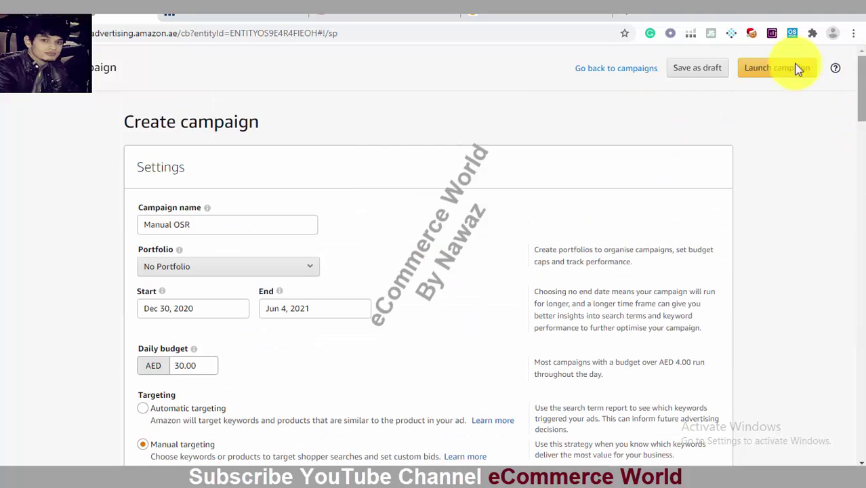
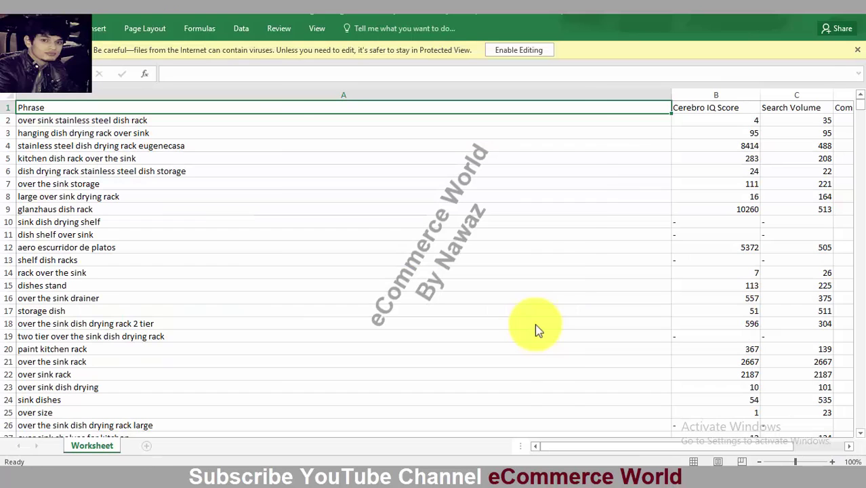
- Narrow the Phrase column in the exported keyword worksheet to fit its text and select a search volume cell
left_click(559, 365)
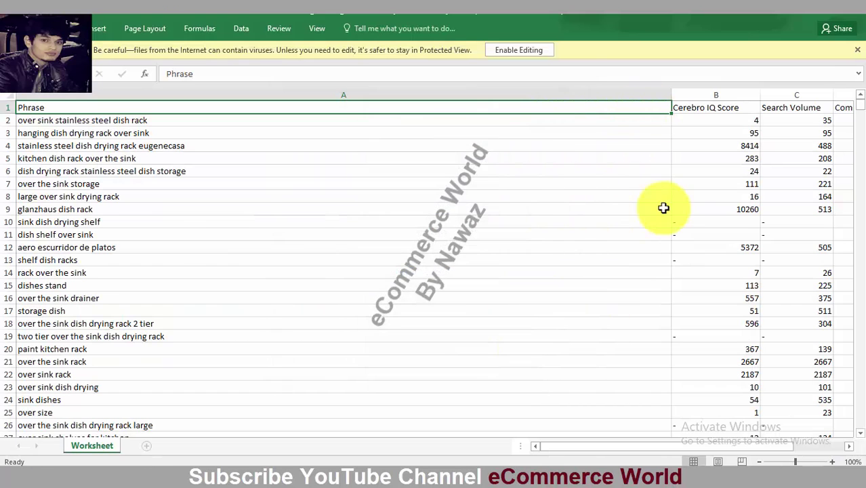
left_click_drag(672, 93, 213, 91)
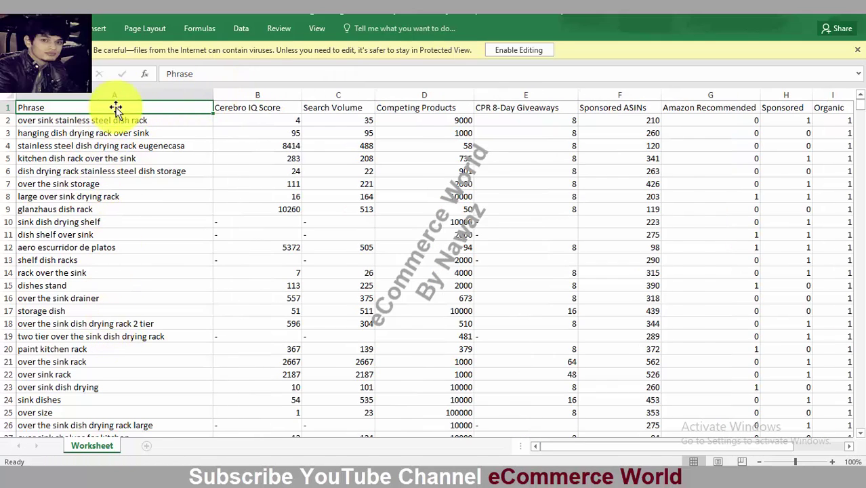
left_click(343, 310)
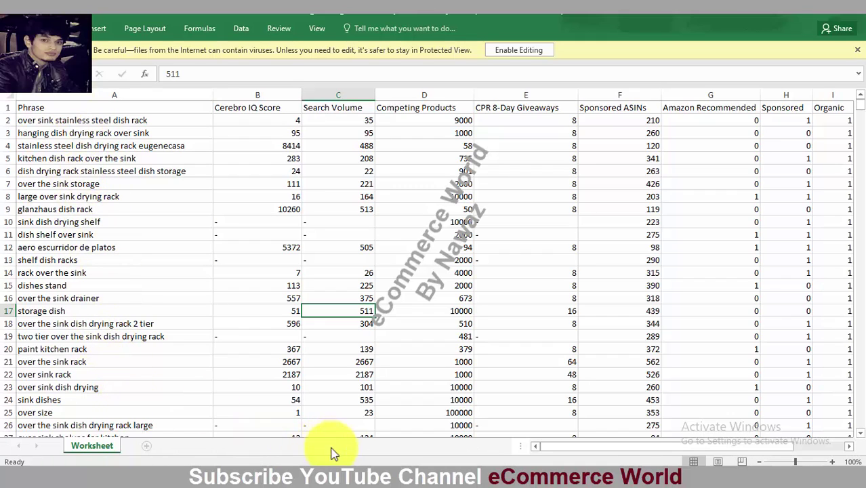
- Switch to Helium 10 and look up "over sink rack" in Magnet keyword research, loading the search from history
left_click(342, 468)
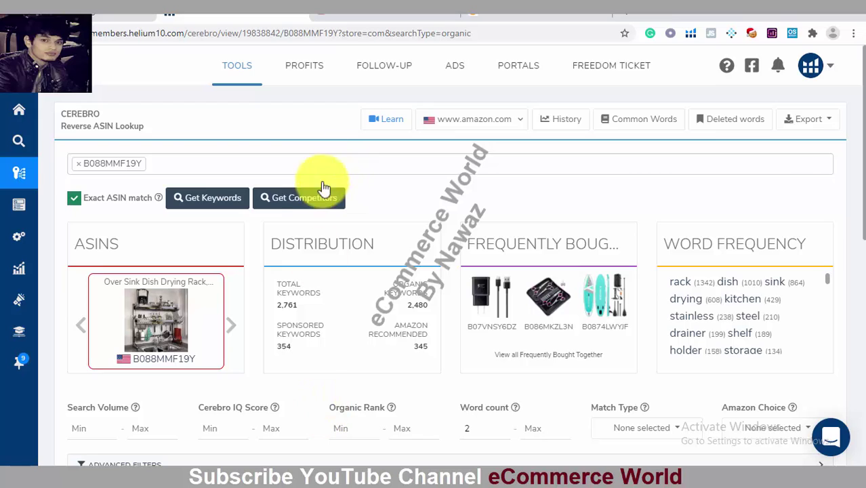
mouse_move(33, 142)
left_click(91, 239)
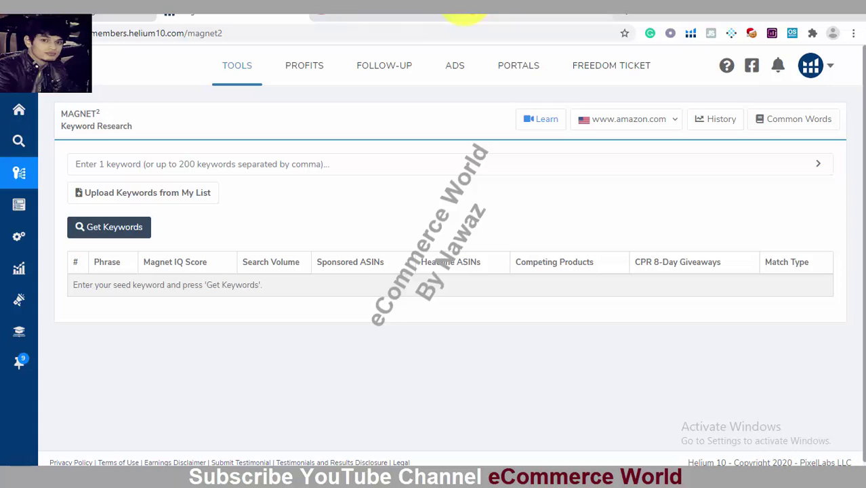
left_click(317, 166)
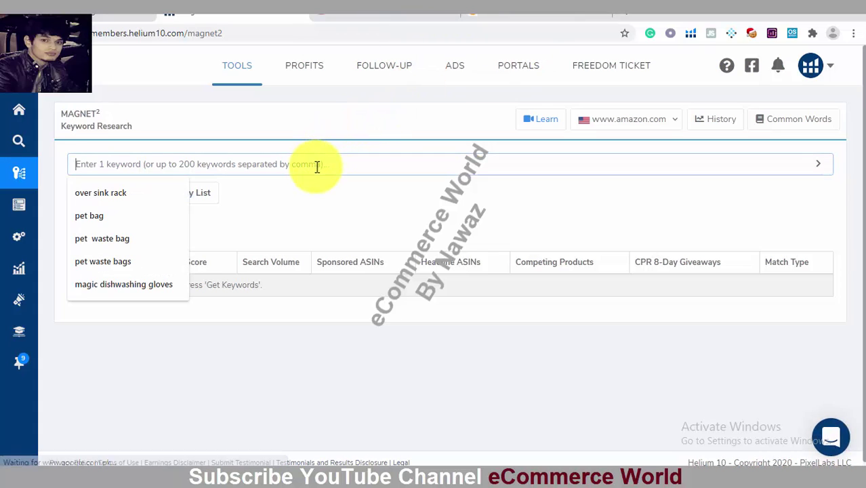
left_click(104, 194)
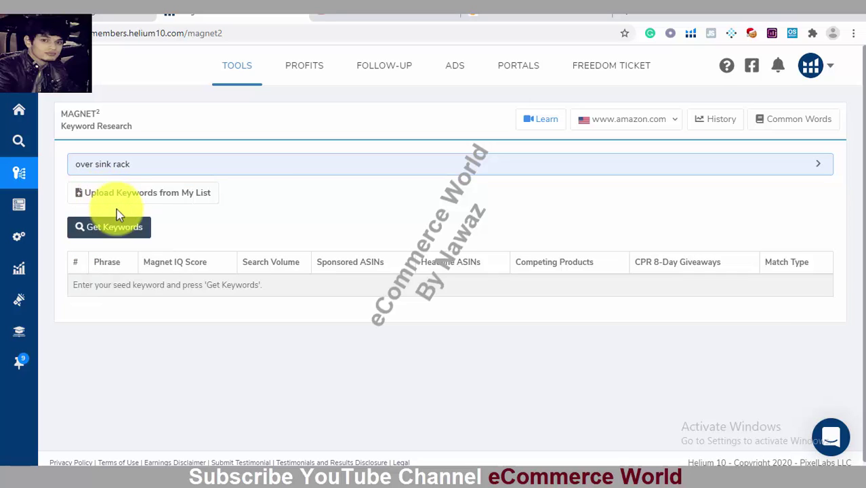
left_click(112, 227)
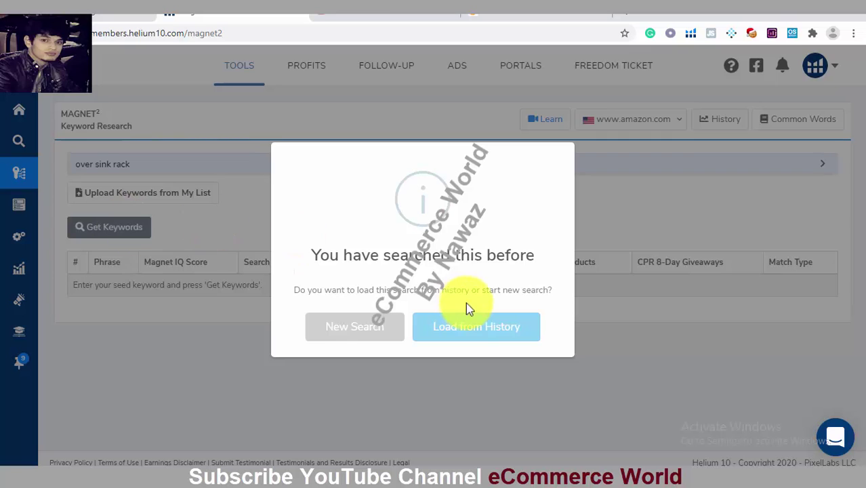
left_click(483, 328)
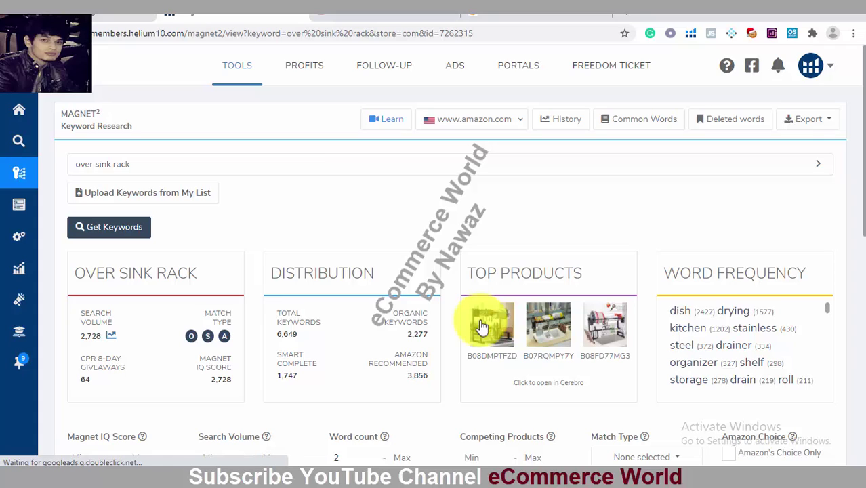
mouse_move(627, 261)
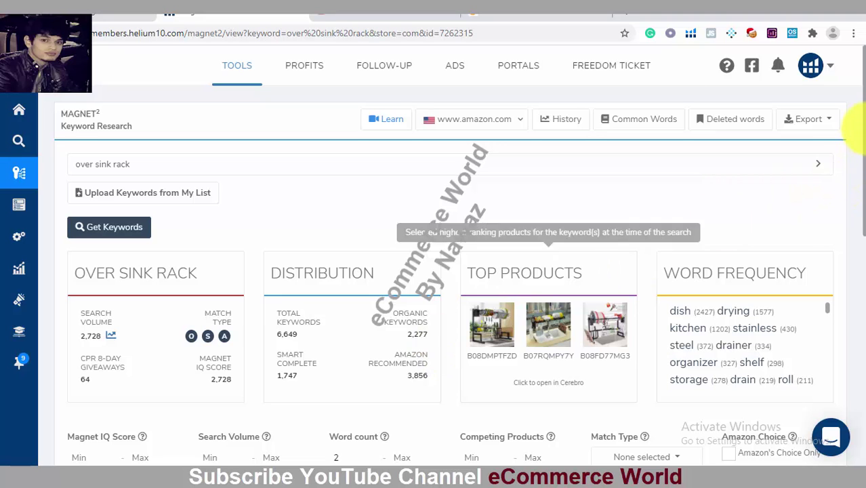
scroll(857, 217, "down", 3)
scroll(858, 217, "down", 1)
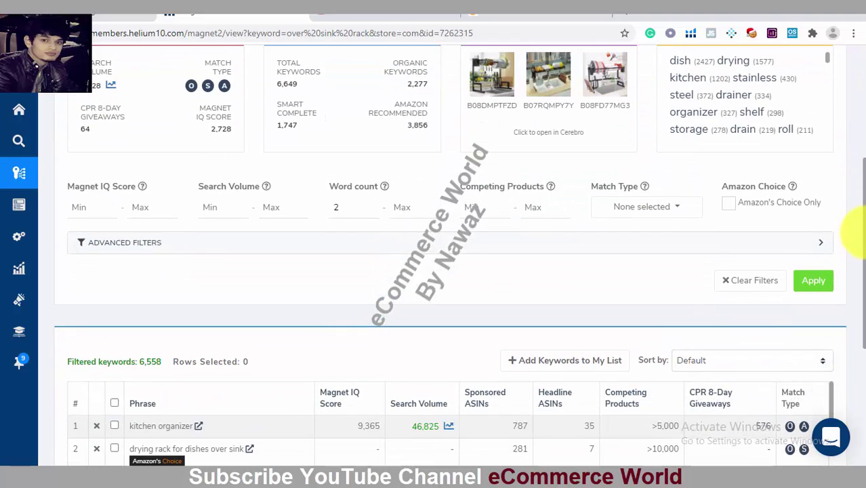
scroll(859, 225, "up", 4)
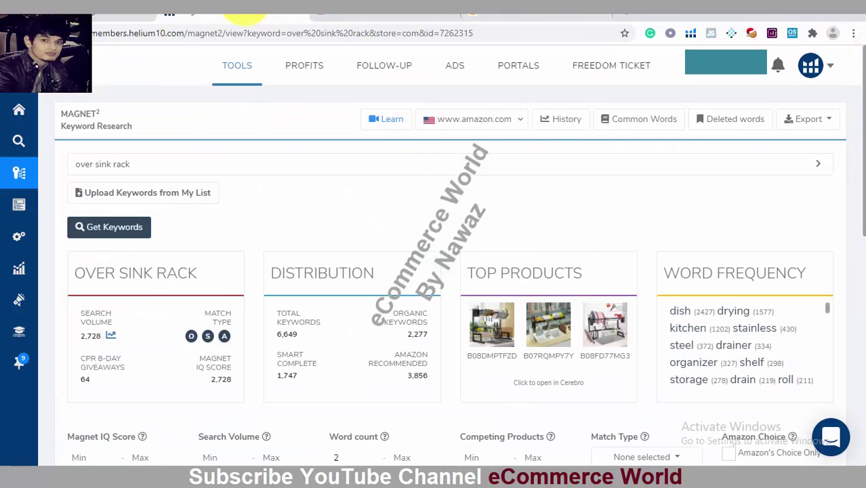
- Switch to the Amazon Advertising campaign list and open the manual-targeting campaign Addtoo Gold tattoo-Manual
left_click(122, 13)
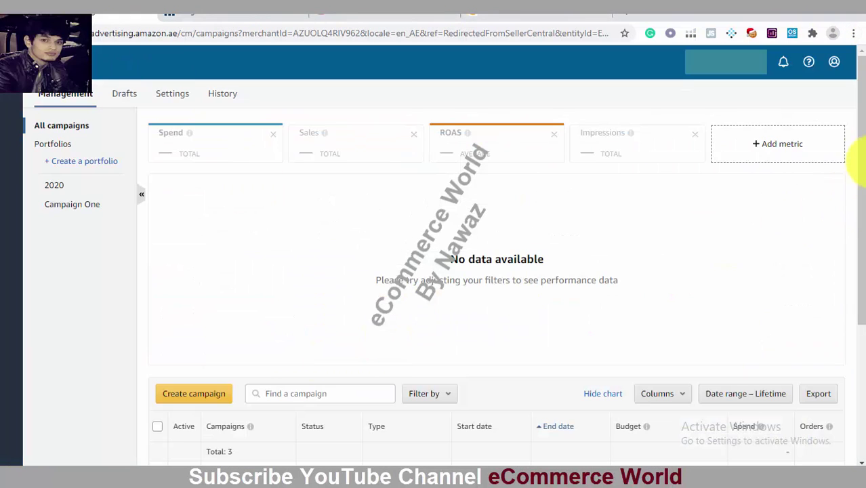
scroll(861, 224, "down", 3)
scroll(858, 238, "down", 2)
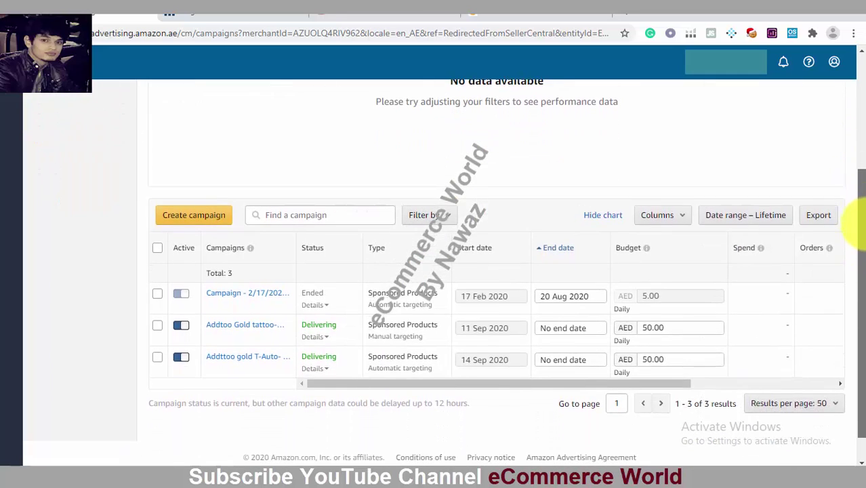
scroll(856, 170, "up", 5)
left_click_drag(857, 121, 856, 277)
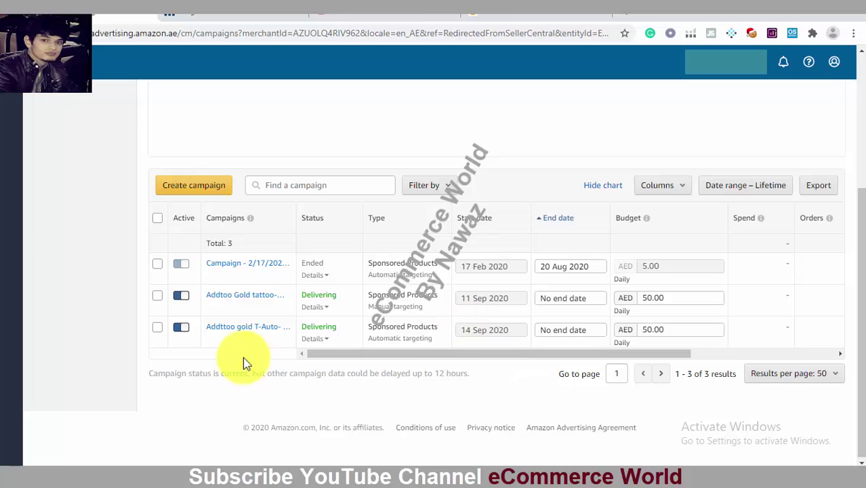
left_click(246, 304)
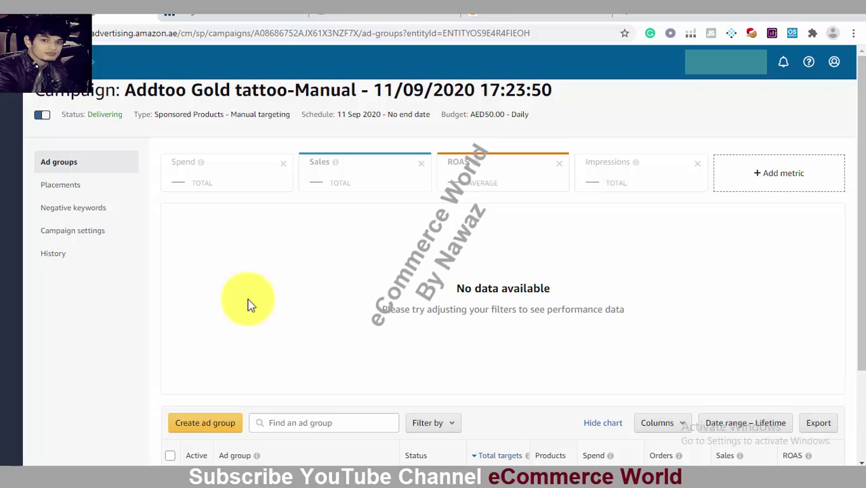
- Examine the explanations of the campaign's Spend, Sales, ROAS and Impressions metrics, and view its ad group list
left_click(200, 163)
mouse_move(336, 168)
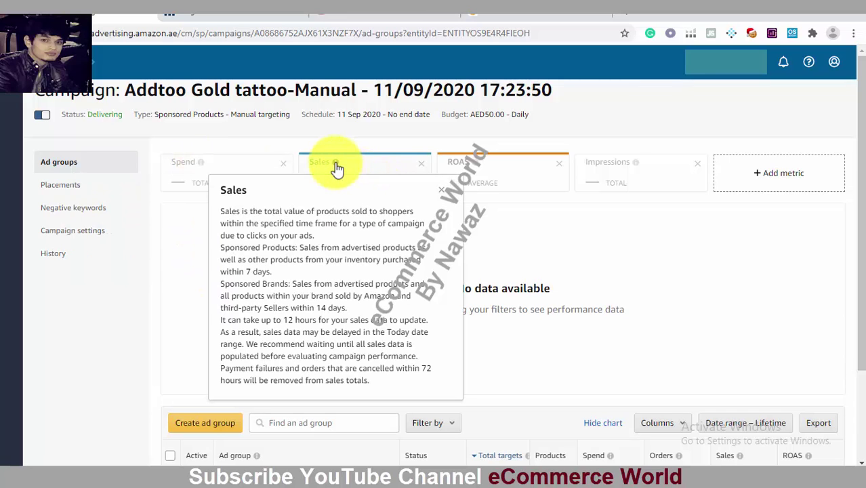
mouse_move(472, 162)
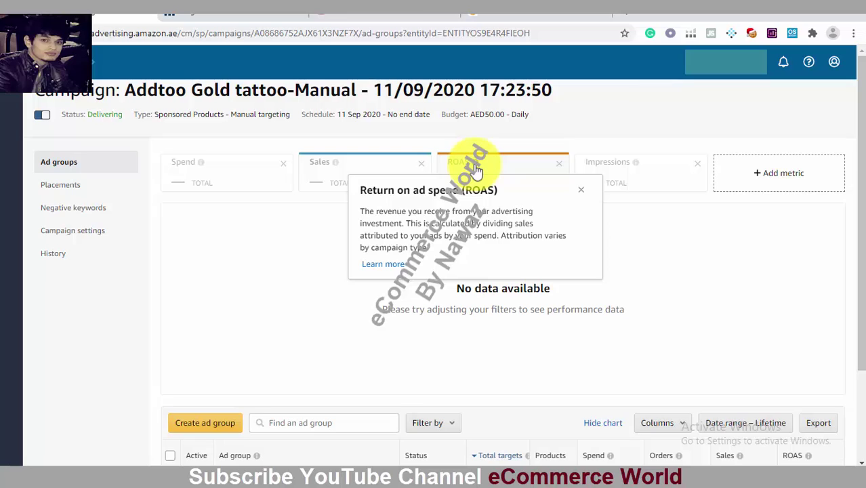
mouse_move(635, 168)
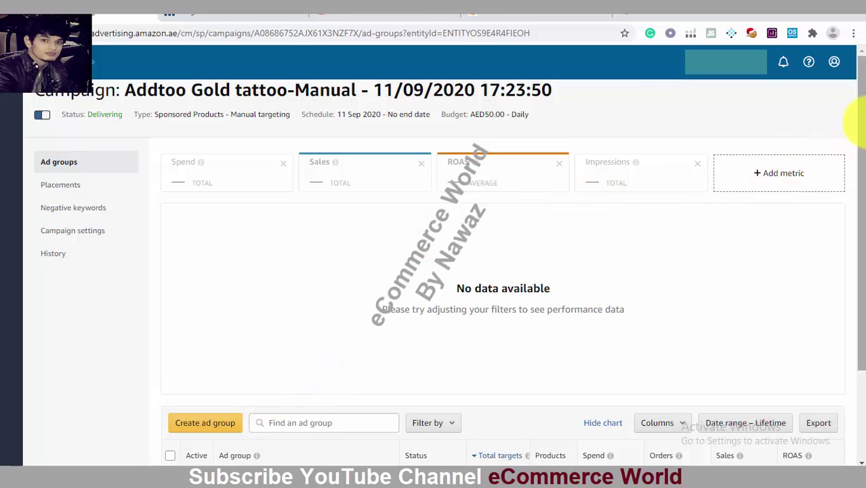
left_click_drag(858, 116, 857, 32)
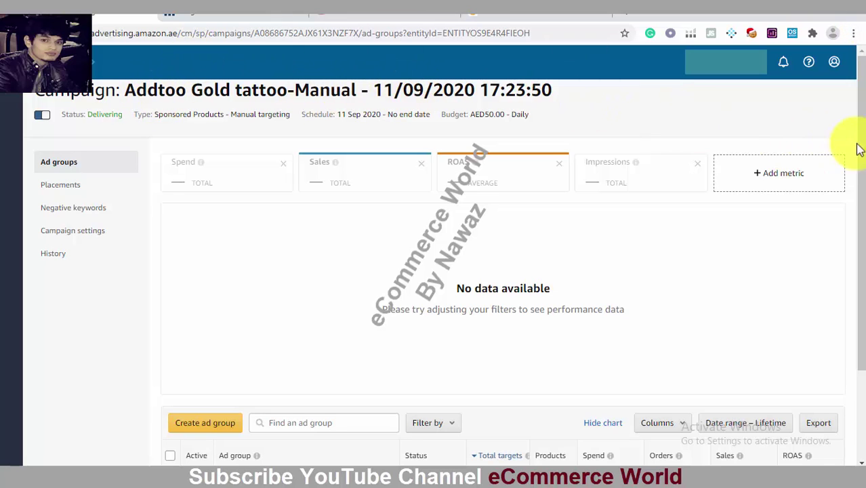
left_click_drag(857, 145, 852, 247)
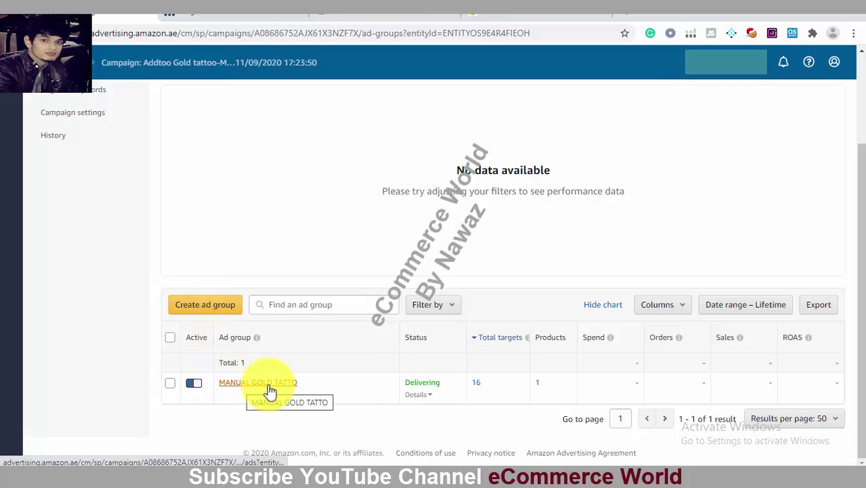
- Open the targeting keywords of the MANUAL GOLD TATTO ad group and widen the Keyword column to show full keywords
left_click(477, 388)
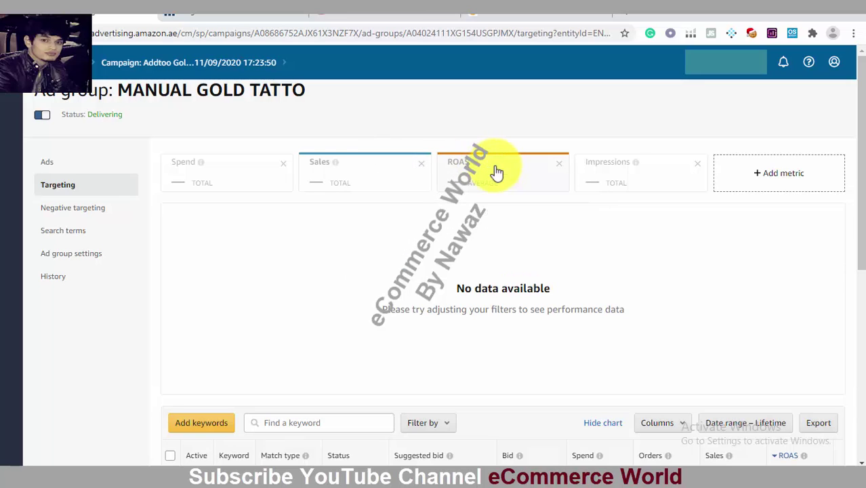
mouse_move(478, 169)
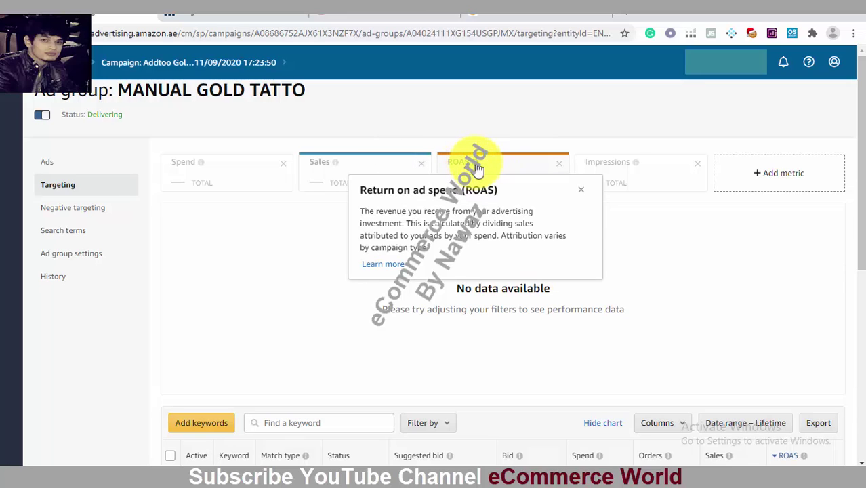
mouse_move(637, 179)
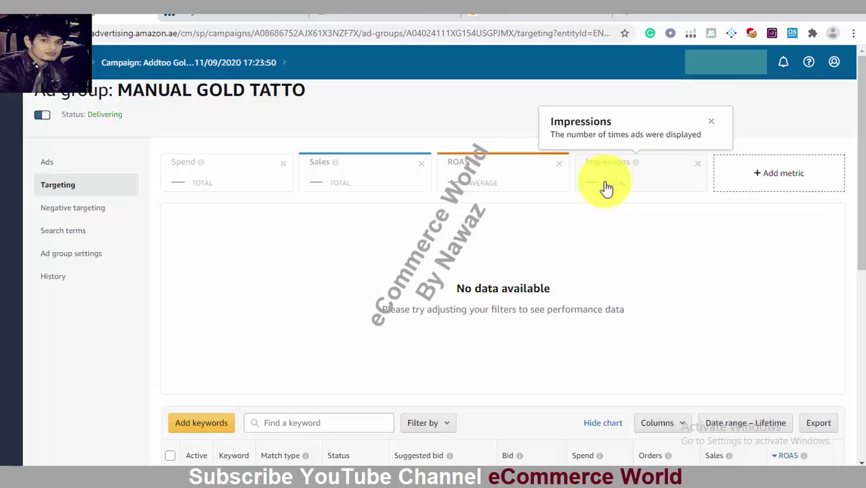
scroll(450, 276, "down", 1)
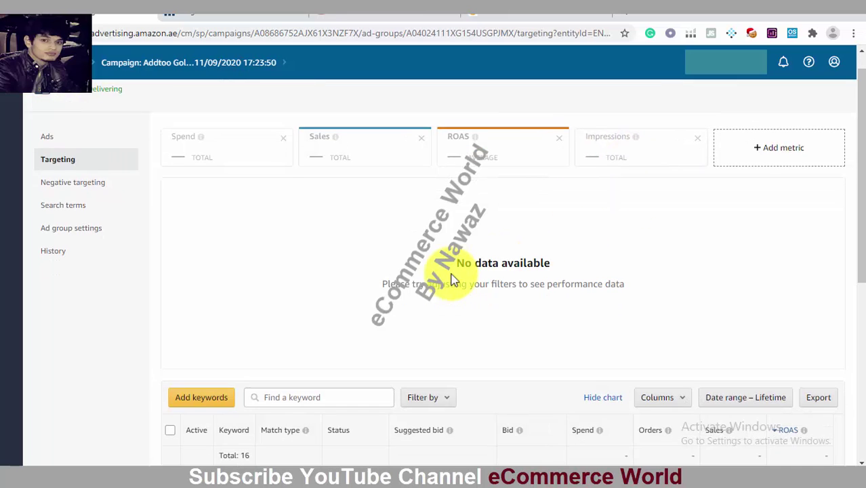
scroll(452, 279, "down", 4)
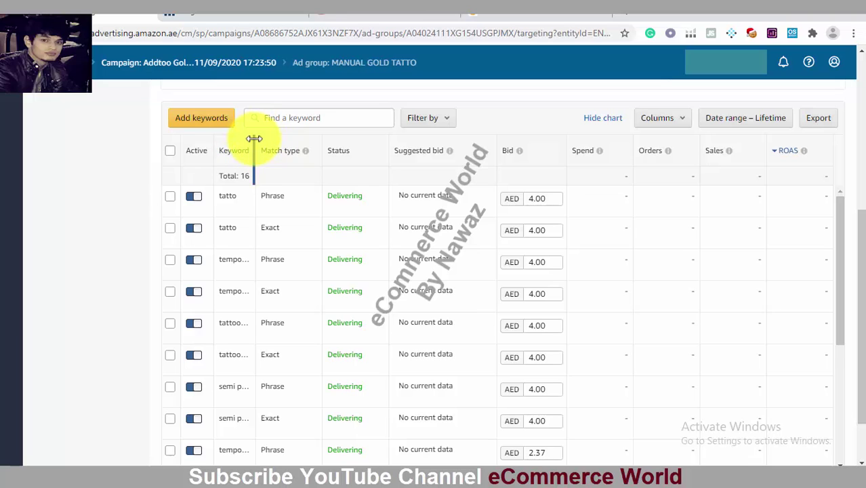
left_click_drag(254, 139, 304, 147)
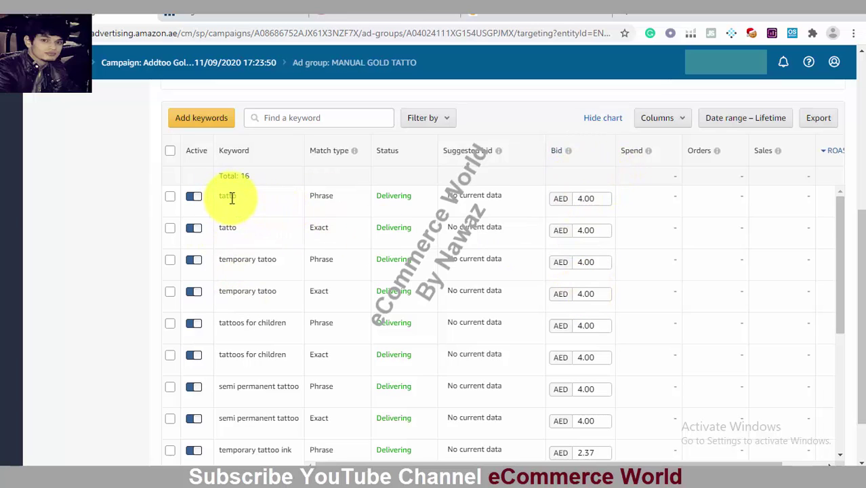
- Examine the ad group's keyword bids and the Spend, Orders, Sales and ROAS columns, and return to the campaign page
mouse_move(718, 159)
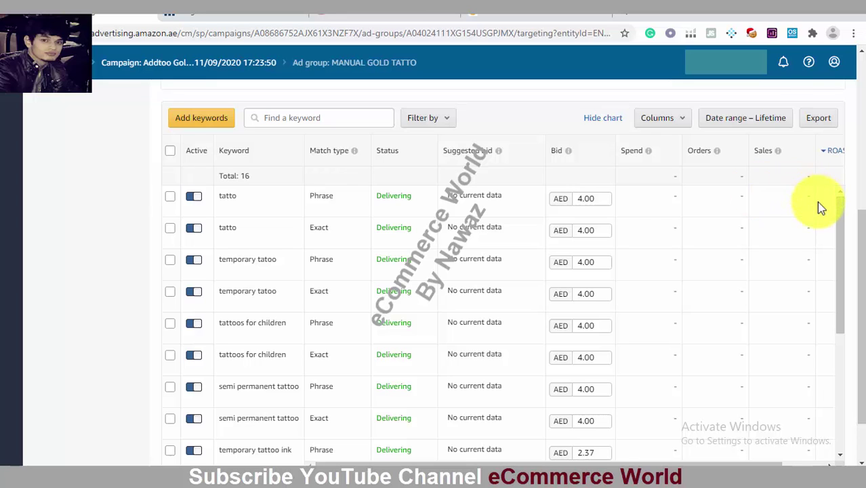
left_click_drag(844, 256, 837, 210)
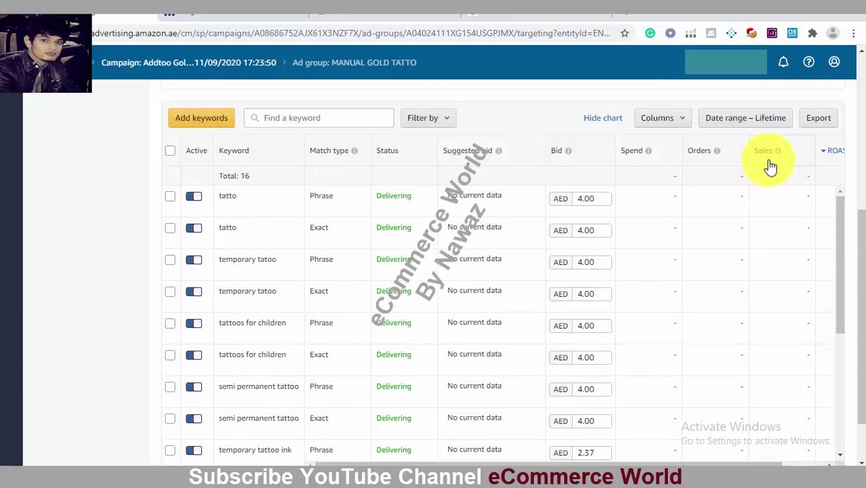
mouse_move(769, 166)
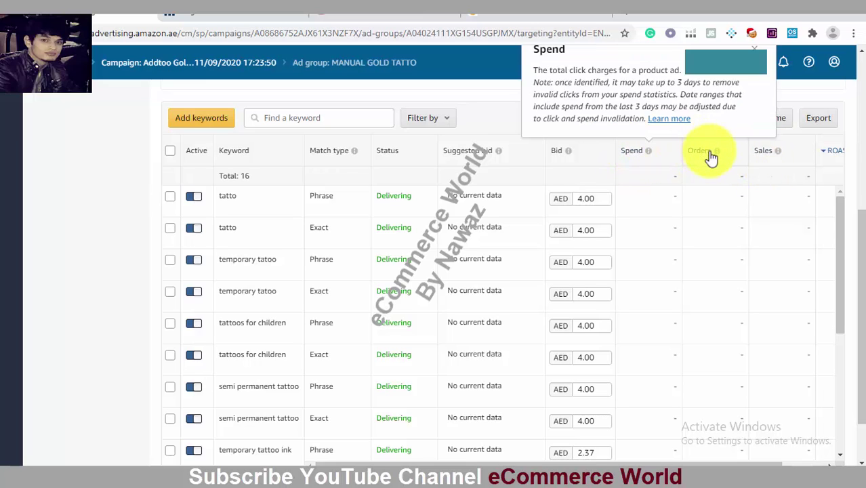
left_click_drag(840, 231, 835, 396)
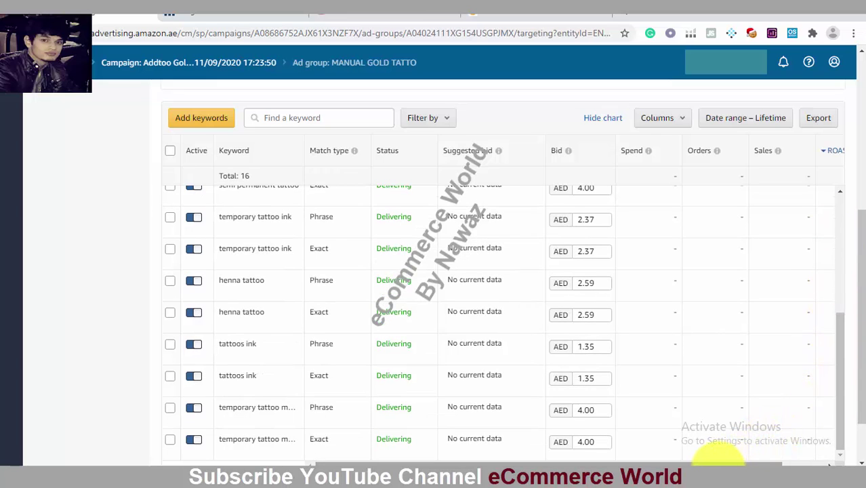
left_click_drag(722, 463, 815, 450)
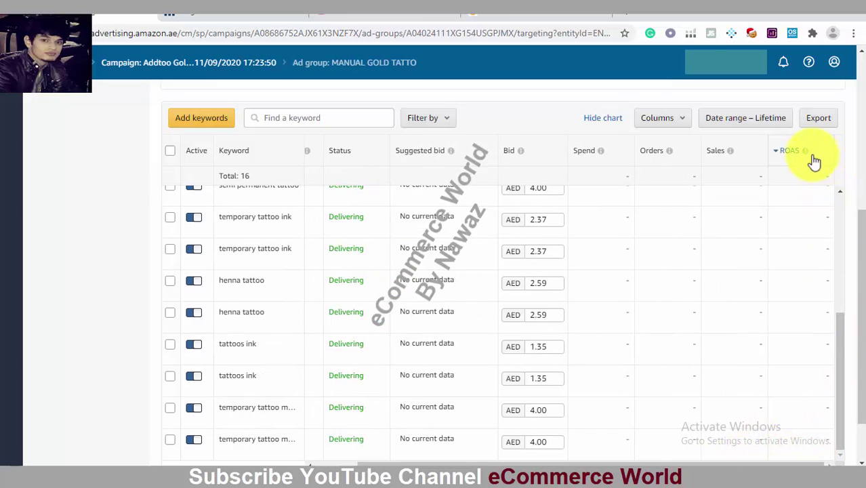
mouse_move(806, 153)
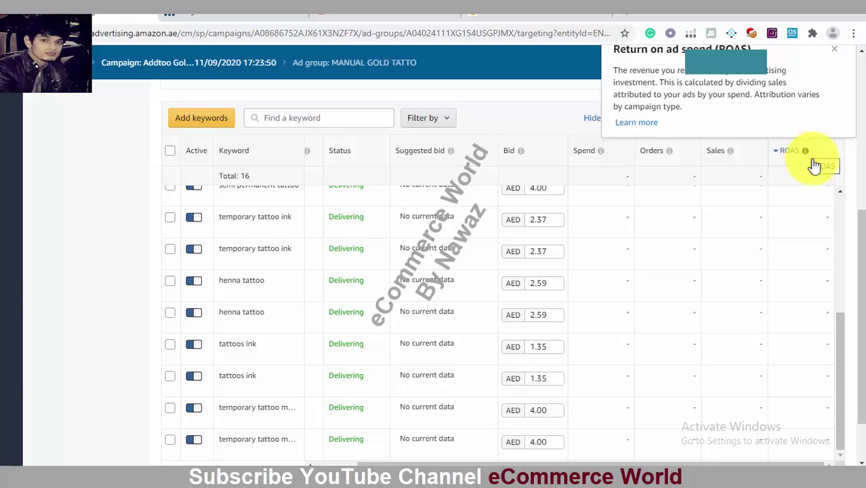
left_click_drag(844, 391, 843, 193)
scroll(512, 218, "up", 5)
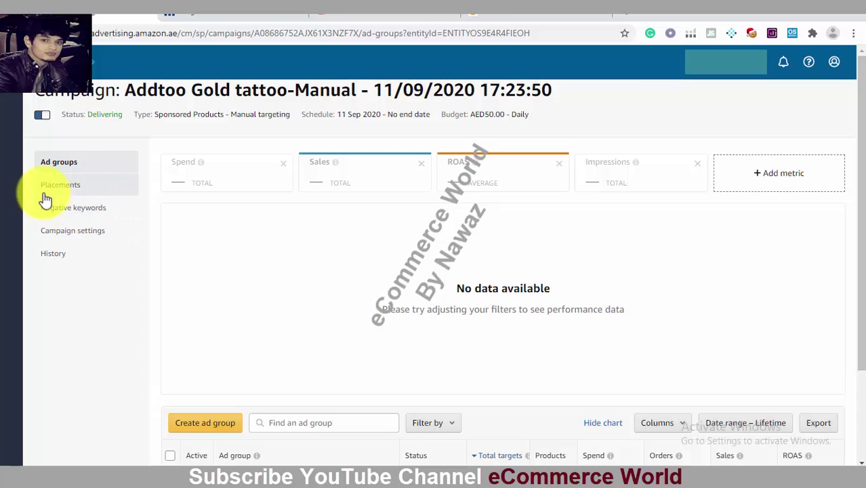
- Open the campaign's Placements and widen the Placement column to show the full placement names
left_click(71, 191)
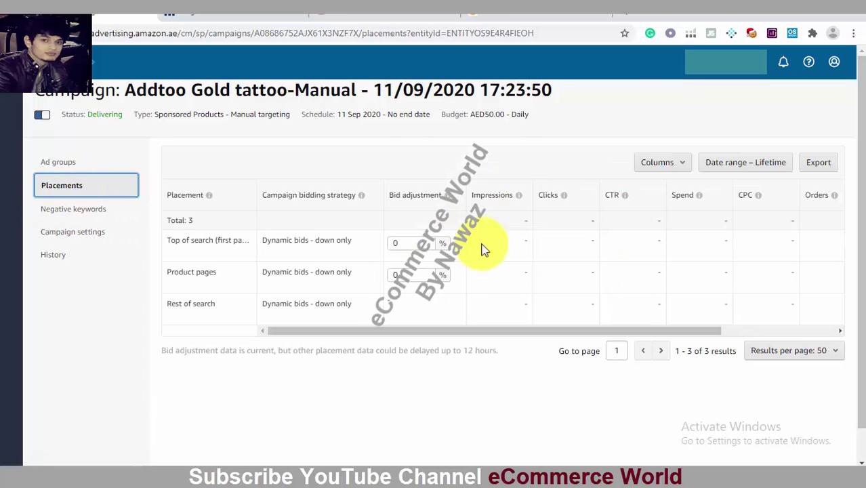
left_click(404, 247)
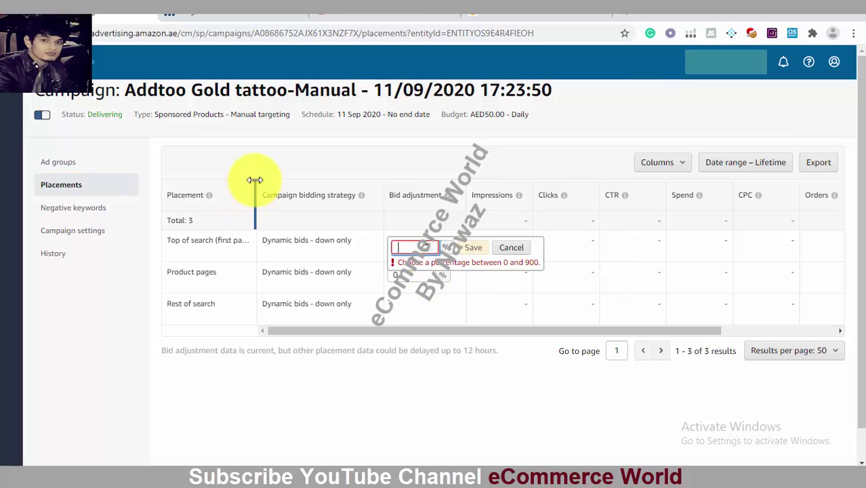
left_click_drag(255, 179, 304, 180)
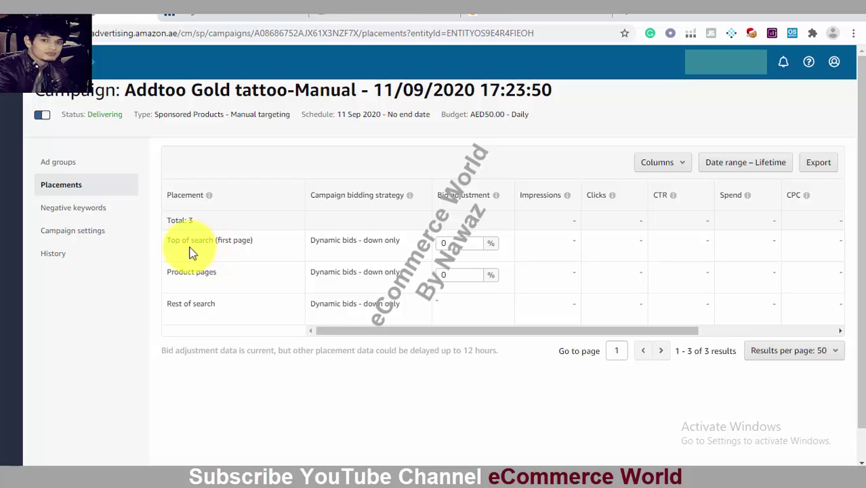
- Try a 100% bid adjustment for the Top of search (first page) placement and reset it to 0%
left_click(463, 246)
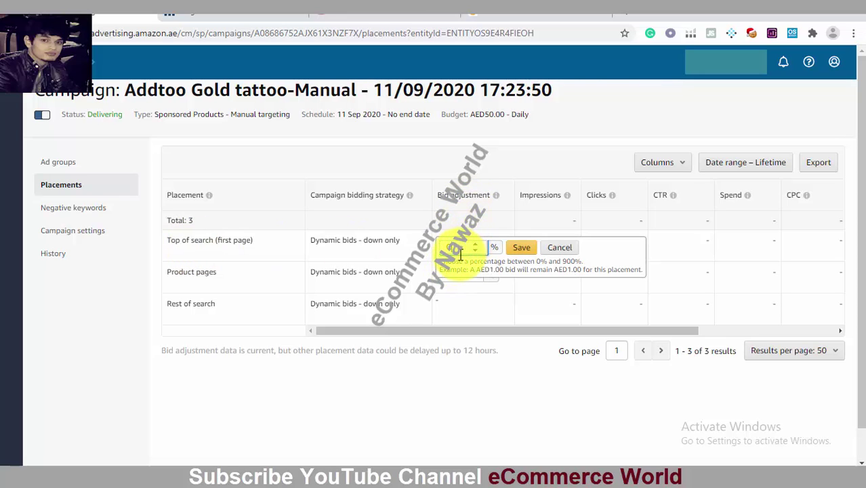
type("100")
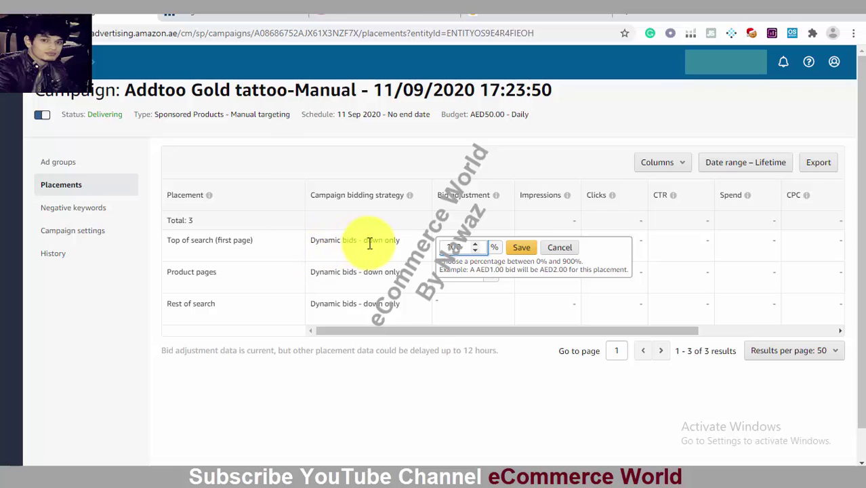
double_click(461, 247)
type("1")
key("BackSpace")
type("0")
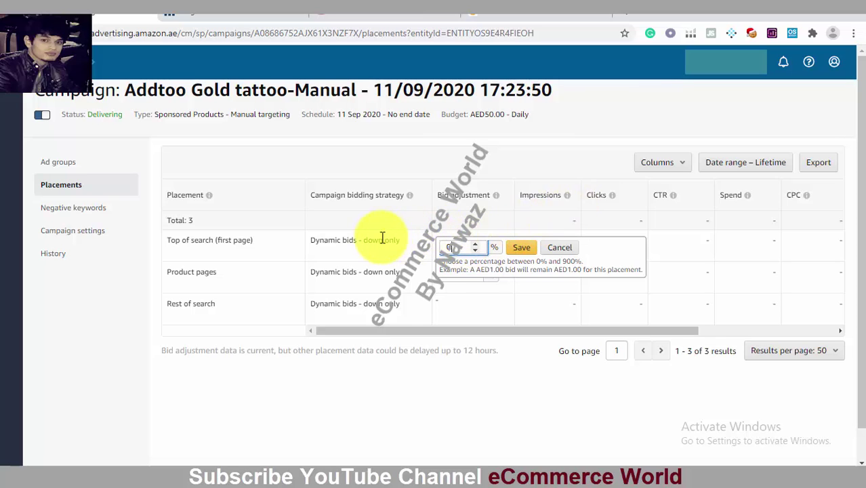
- Examine the explanations of Clicks, CTR, CPC, Sales and ROAS in the placements table
mouse_move(613, 197)
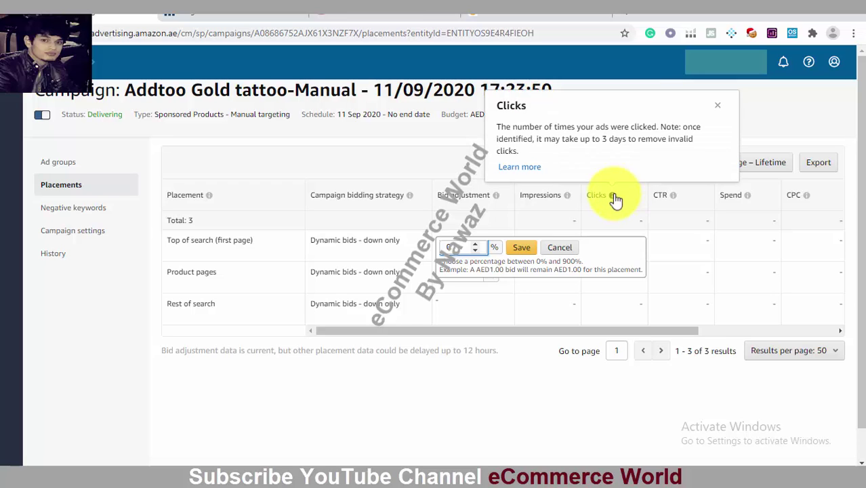
mouse_move(671, 199)
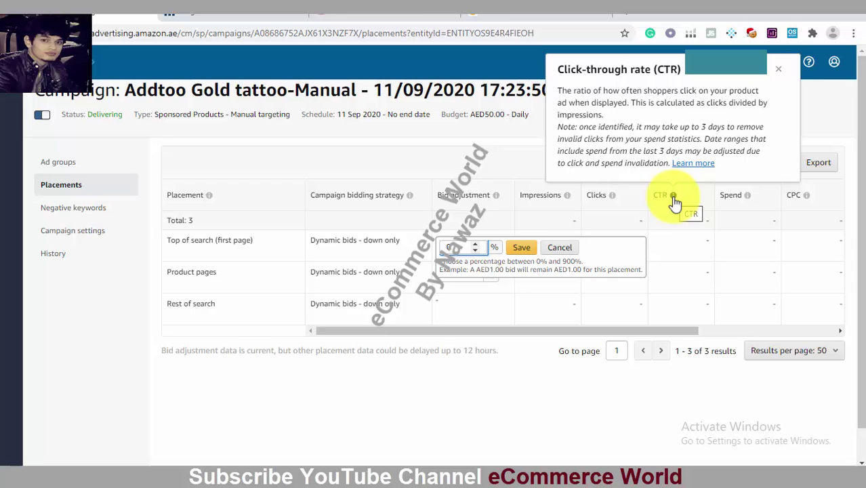
mouse_move(807, 197)
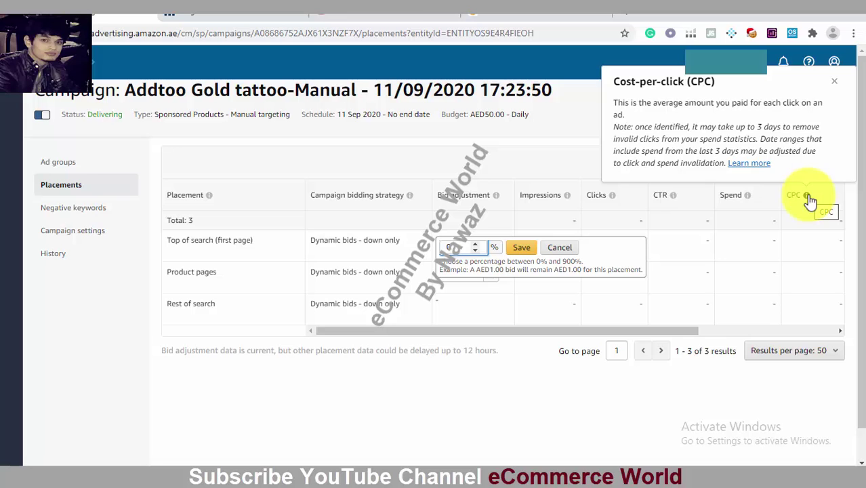
left_click_drag(657, 330, 794, 324)
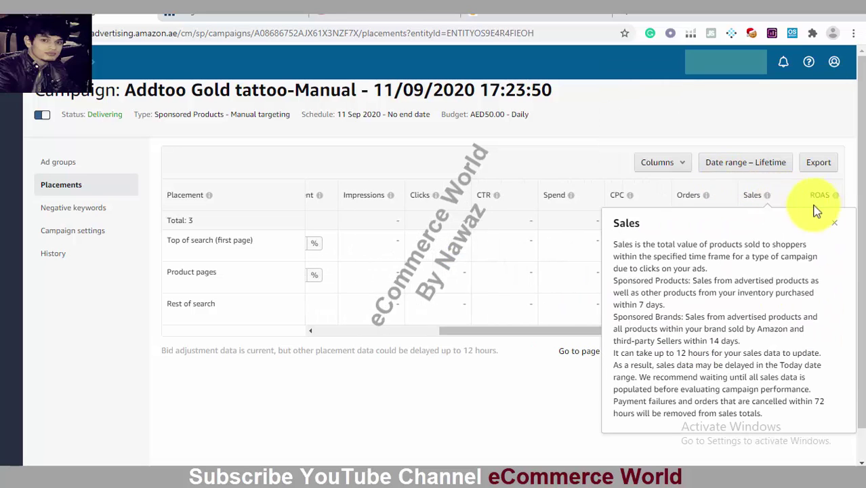
mouse_move(836, 199)
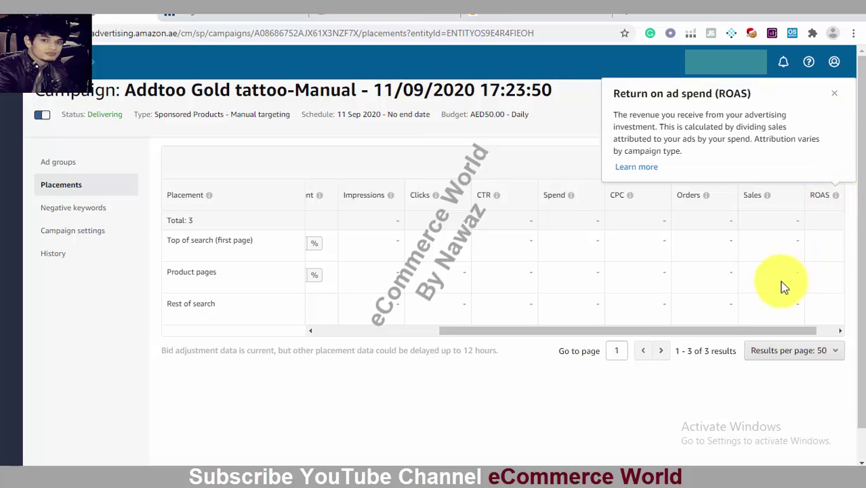
left_click_drag(706, 329, 472, 324)
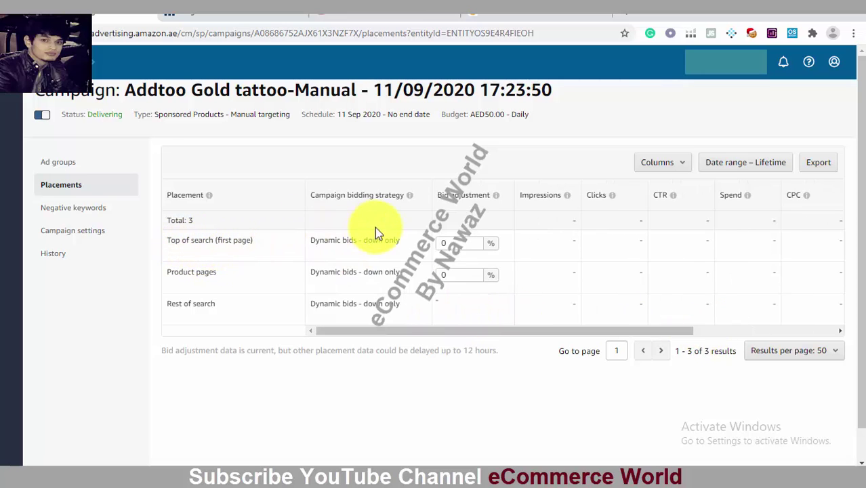
- Enter 100% again as the Top of search bid adjustment, restore it to 0% and finish editing the value
left_click(454, 243)
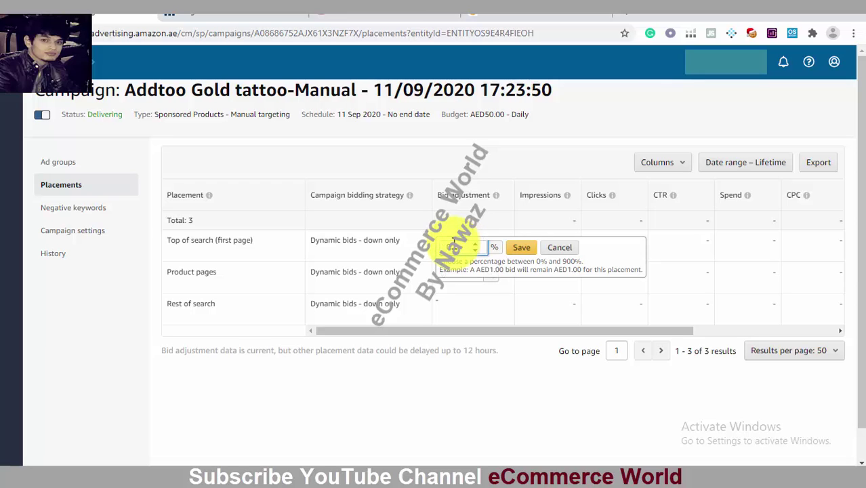
key("BackSpace")
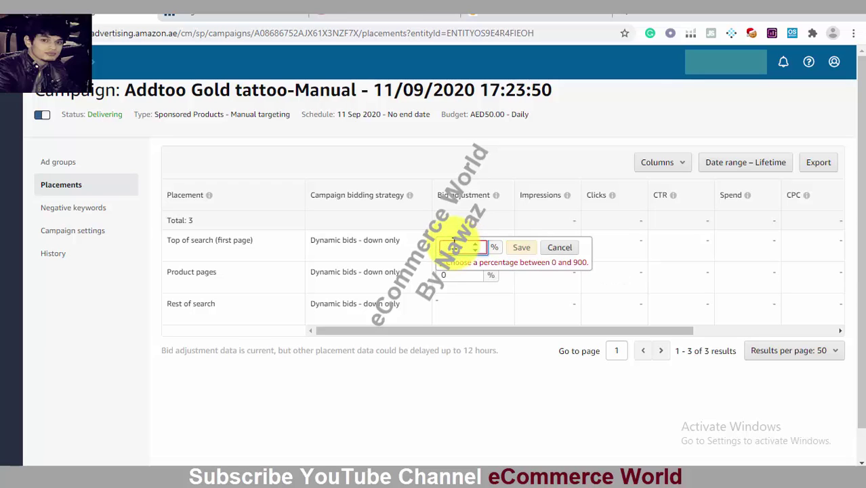
type("100")
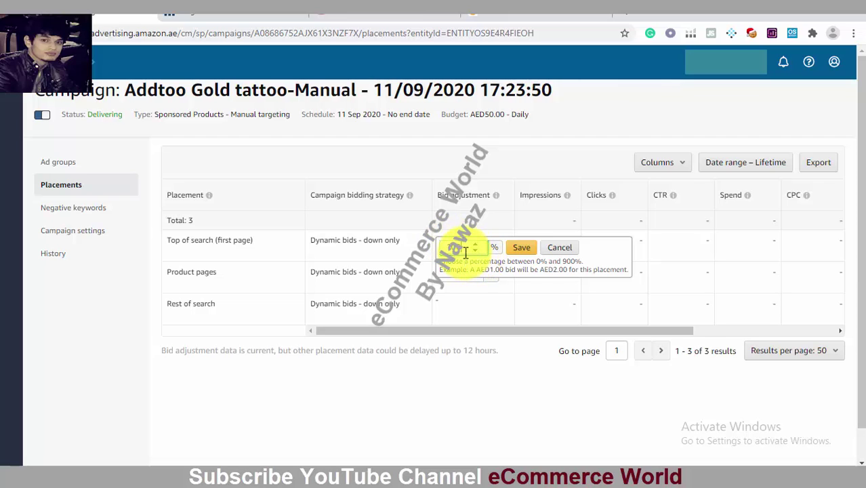
key("BackSpace")
key("BackSpace")
key("BackSpace")
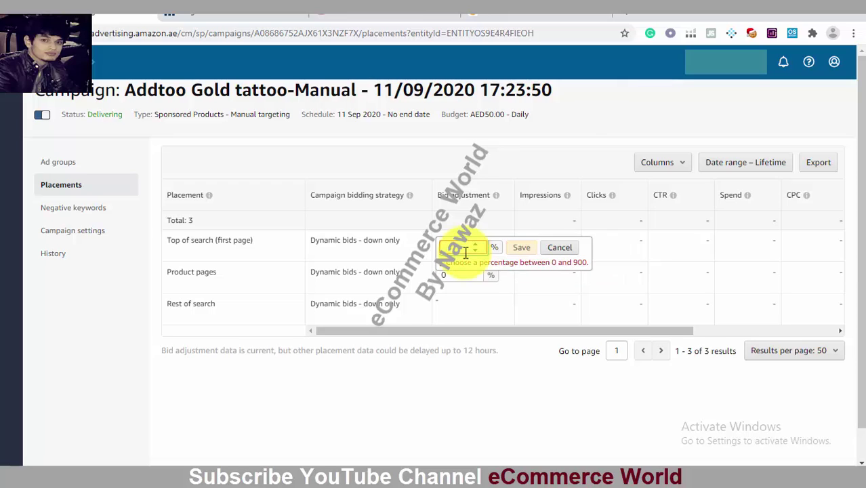
type("0")
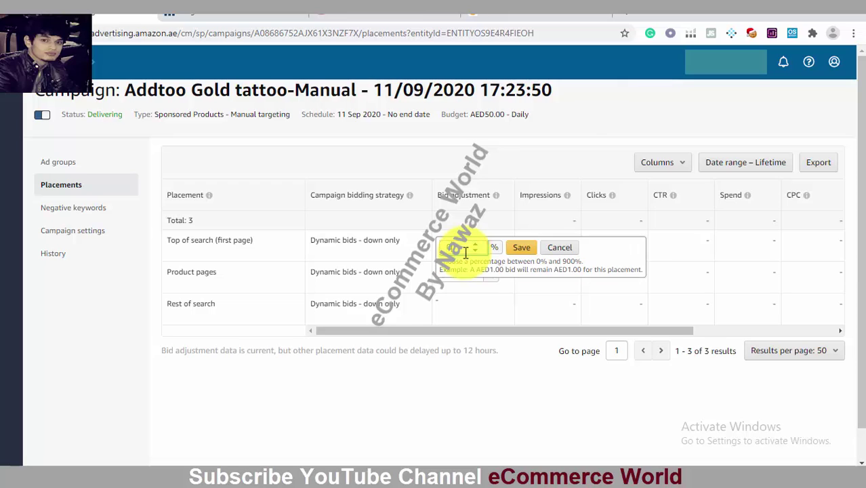
key("BackSpace")
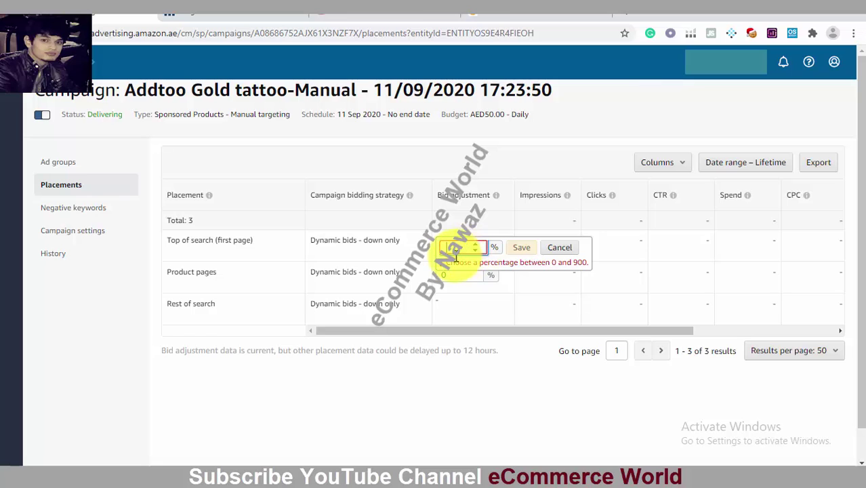
type("0")
key("Return")
scroll(847, 223, "down", 1)
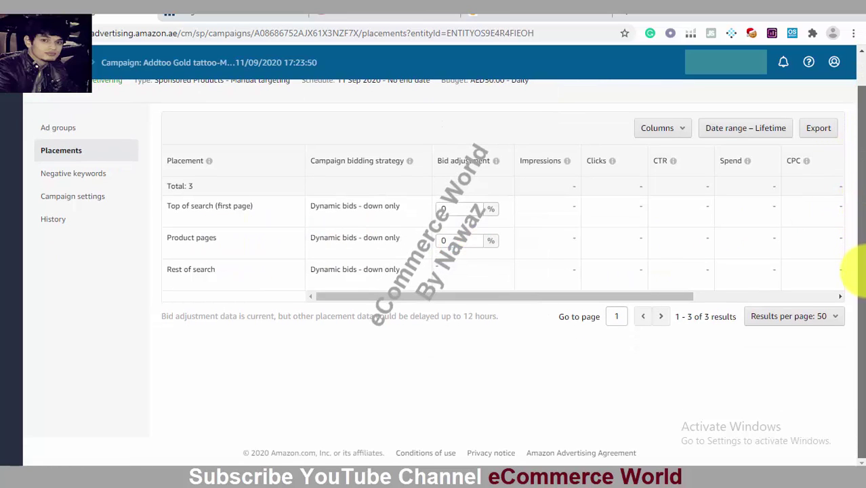
scroll(855, 237, "up", 1)
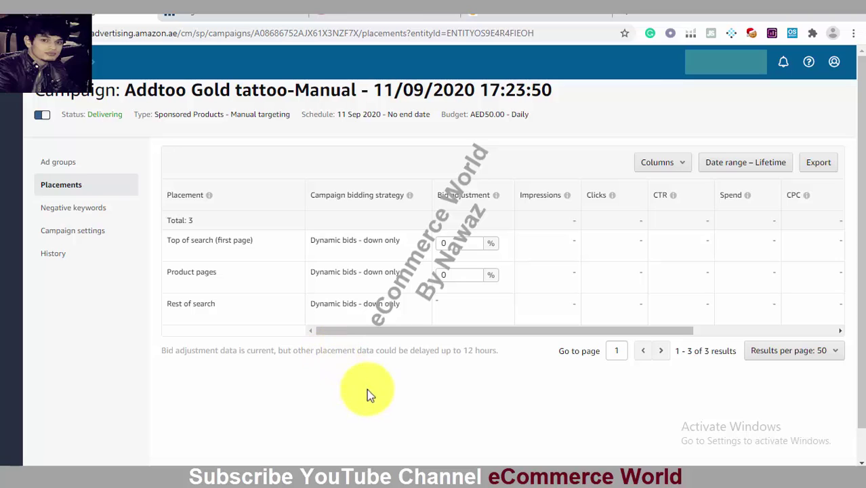
- Switch to the PowerPoint presentation and go back to slide 3, which covers Auto Campaign and Manual Campaign
left_click(390, 474)
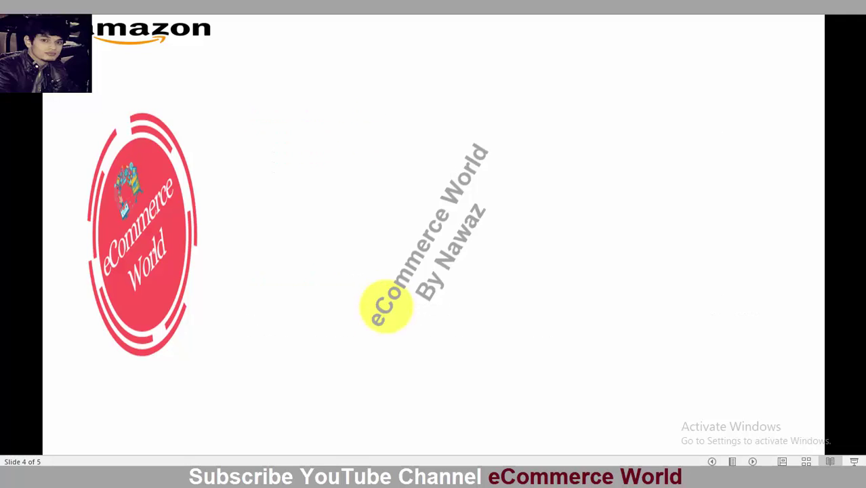
key("Left")
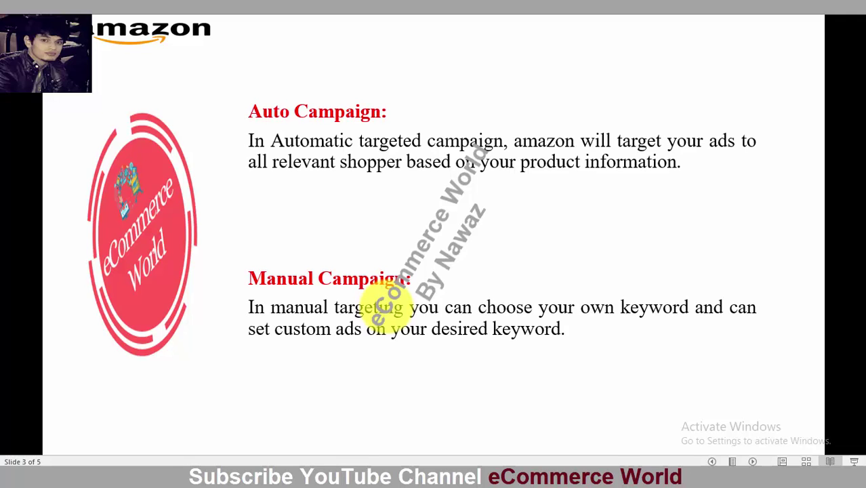